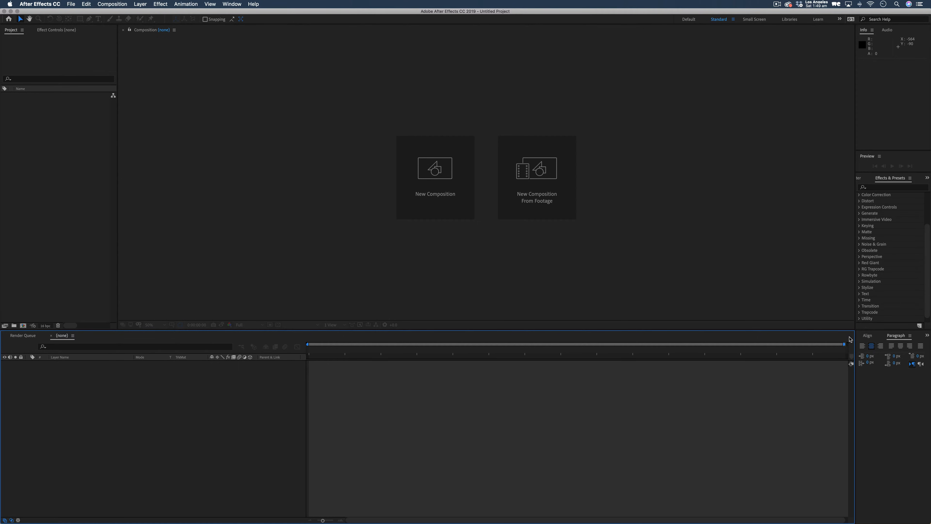
Create a new 1920 x 1080 composition at 25 fps with a duration of 0:00:15:00.
left_click(442, 174)
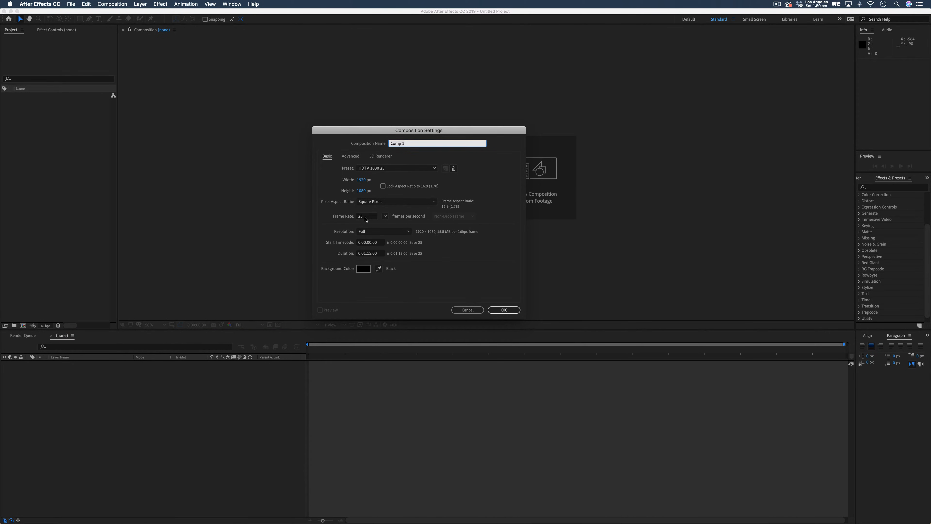
left_click(366, 253)
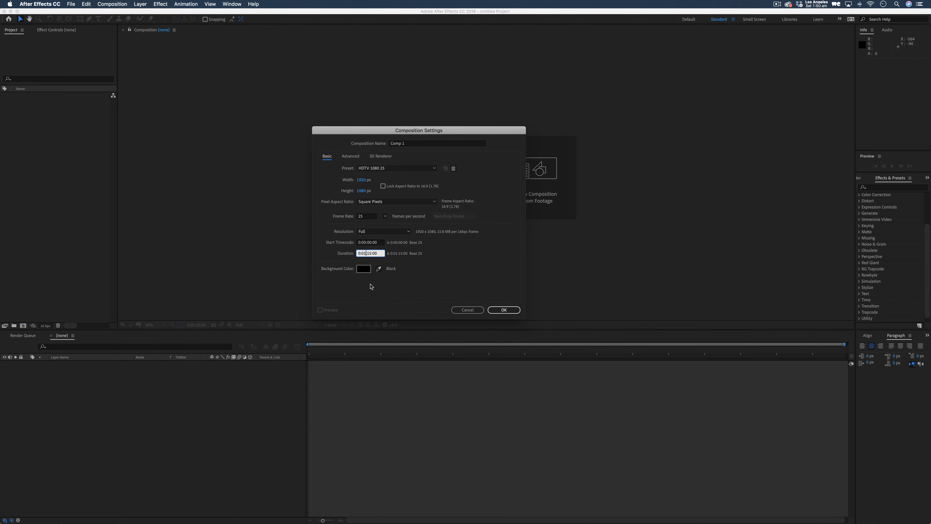
type("0")
left_click(504, 310)
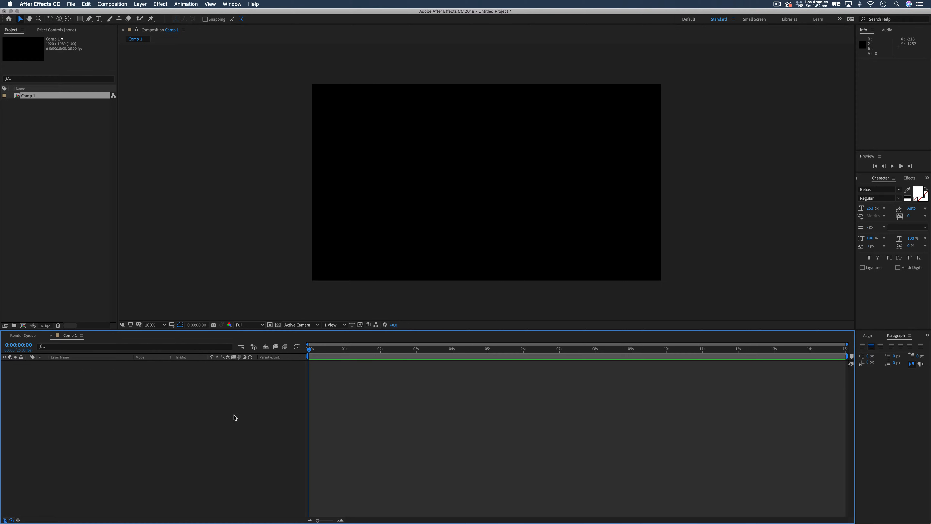
Add a text layer reading "3d" and enlarge it to about twice its size near the centre of the composition.
left_click(98, 19)
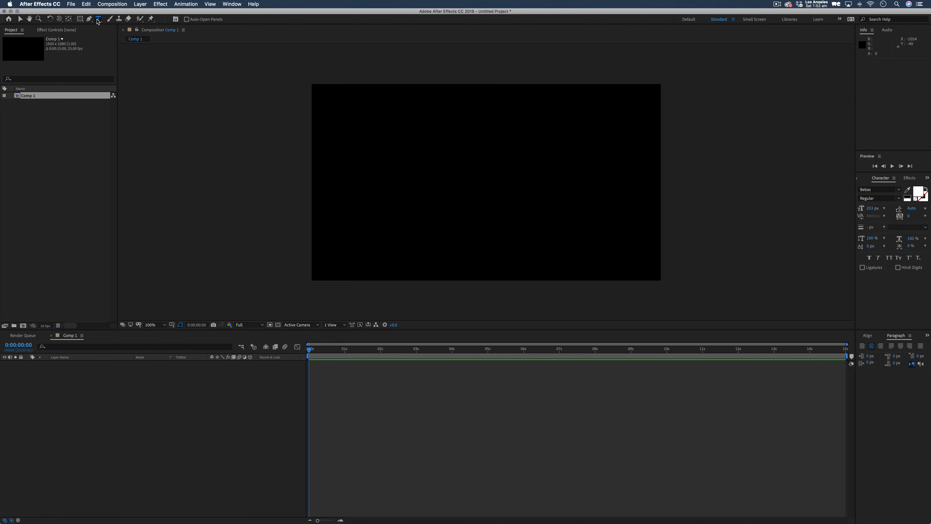
left_click(462, 181)
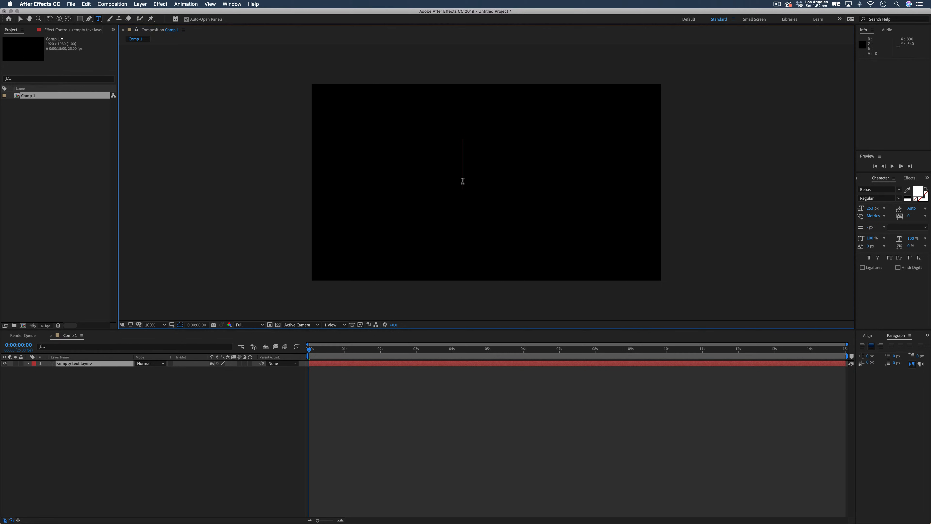
type("3d")
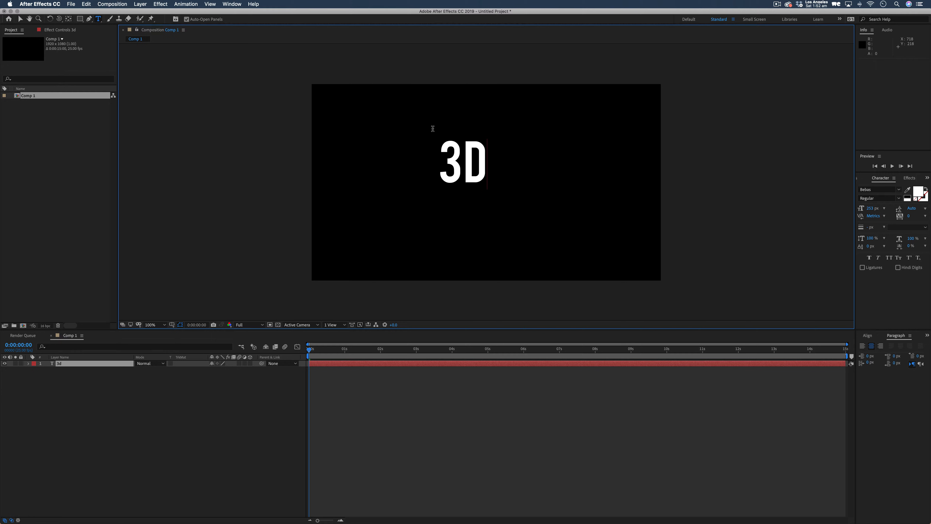
left_click(20, 19)
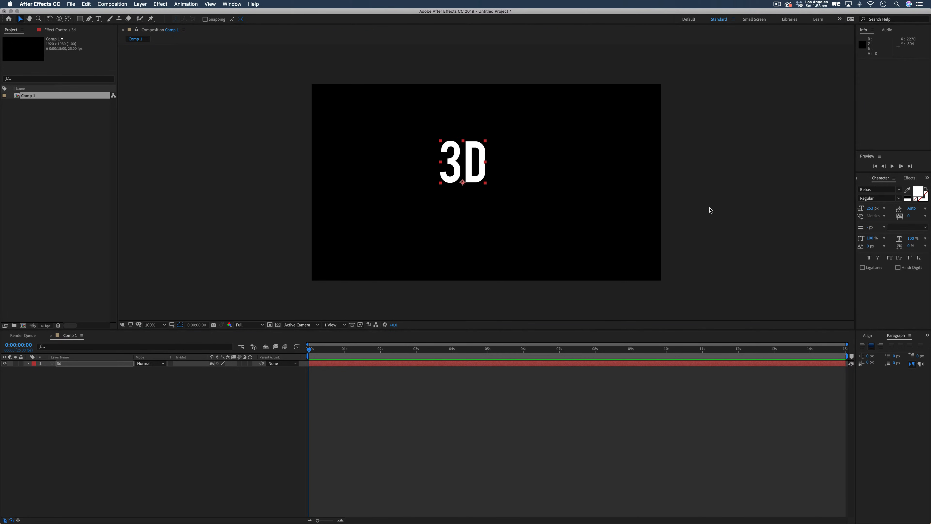
left_click_drag(485, 141, 549, 117)
left_click_drag(517, 173, 522, 183)
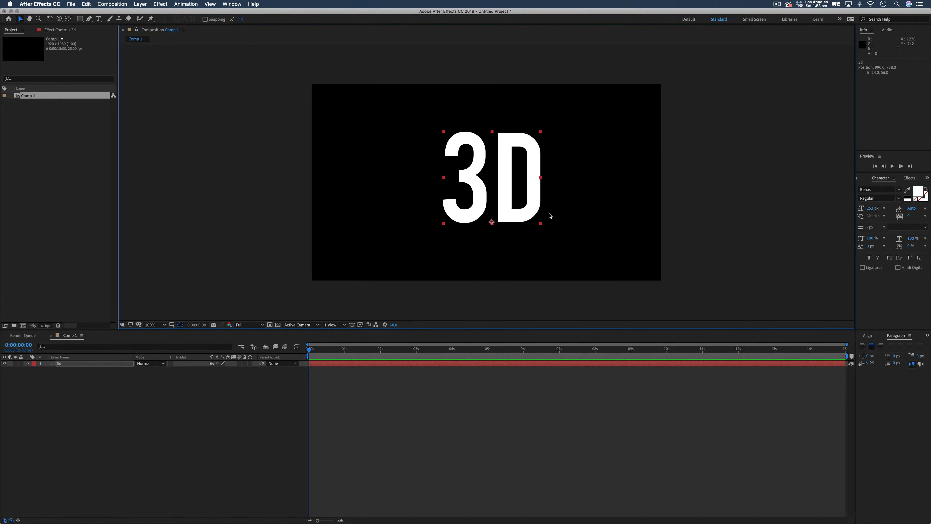
Change the composition's 3D renderer to CINEMA 4D.
left_click(106, 4)
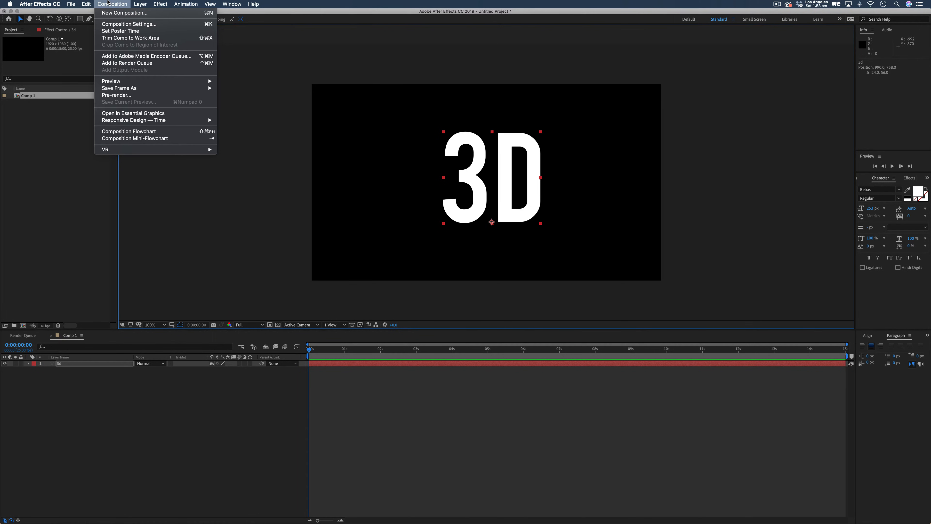
left_click(129, 24)
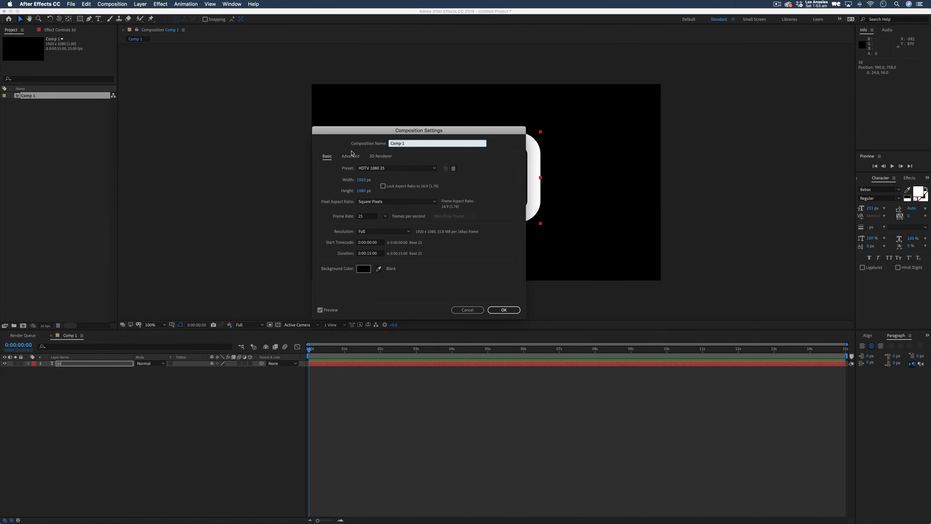
left_click(380, 156)
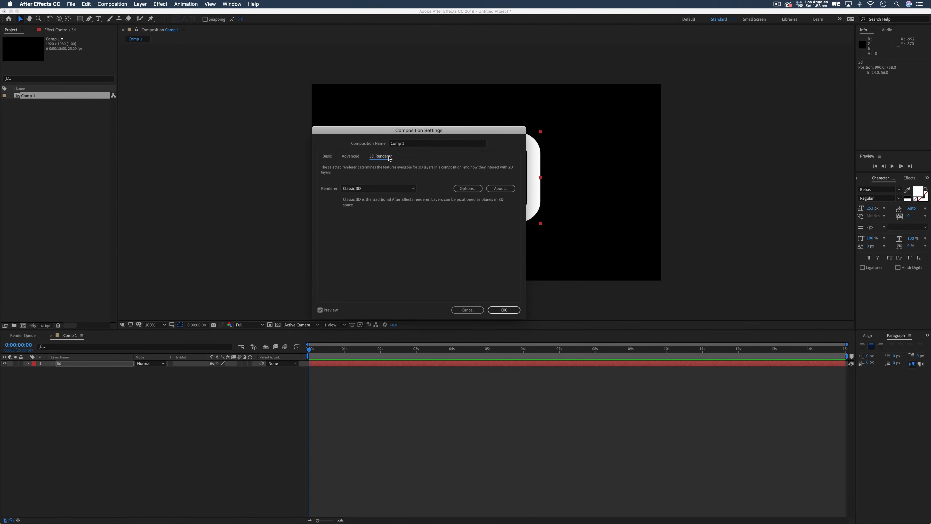
left_click(368, 189)
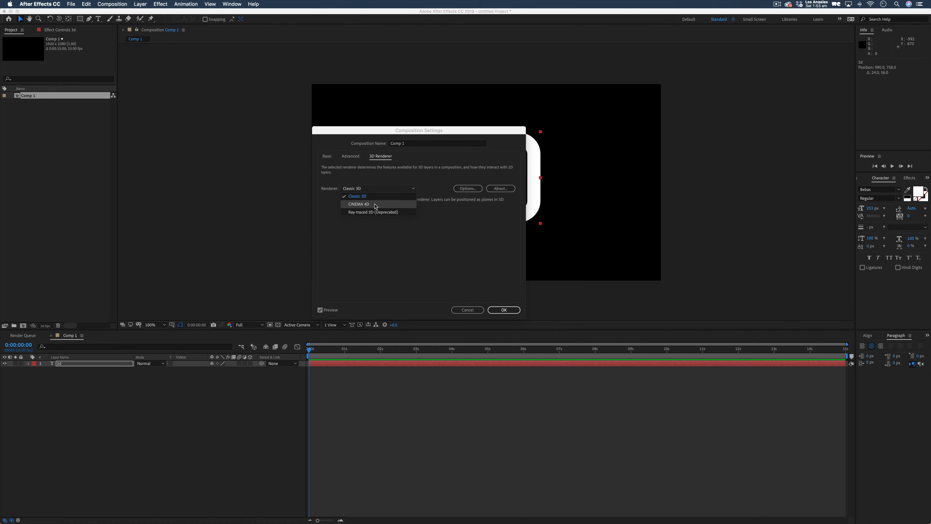
left_click(361, 206)
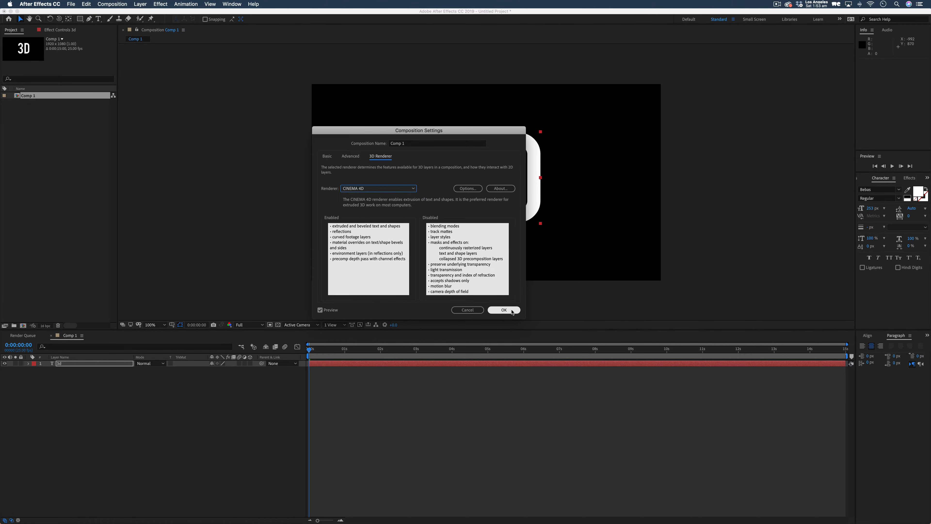
left_click(503, 310)
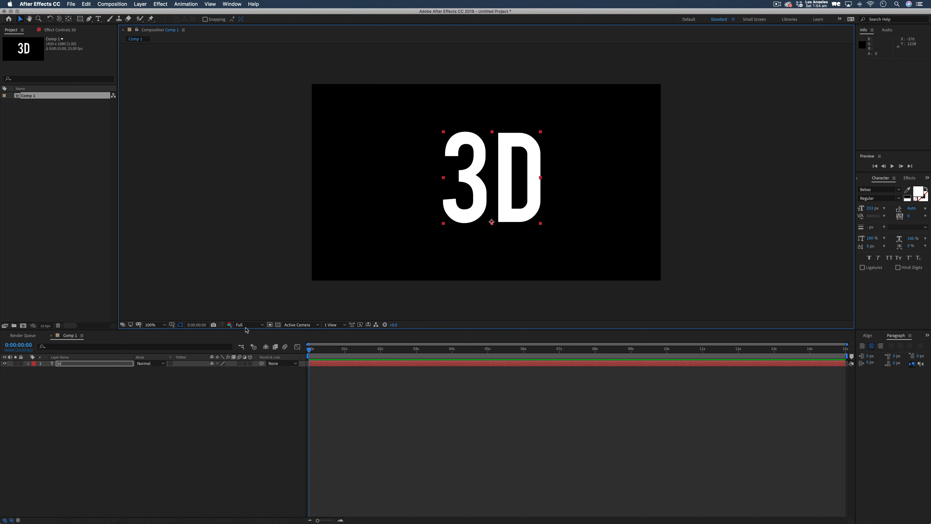
Make the 3d text layer three-dimensional and shift it slightly left along its X axis.
left_click(250, 363)
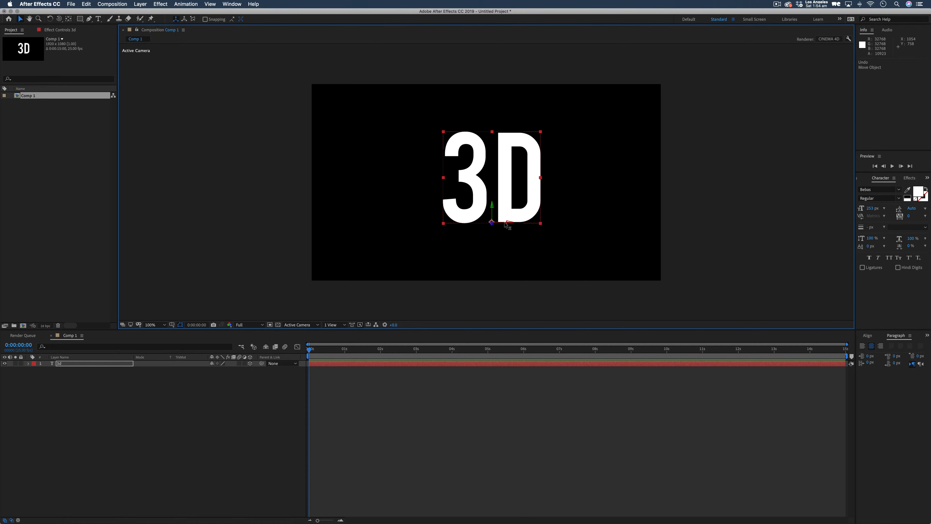
left_click_drag(507, 222, 499, 253)
left_click(204, 391)
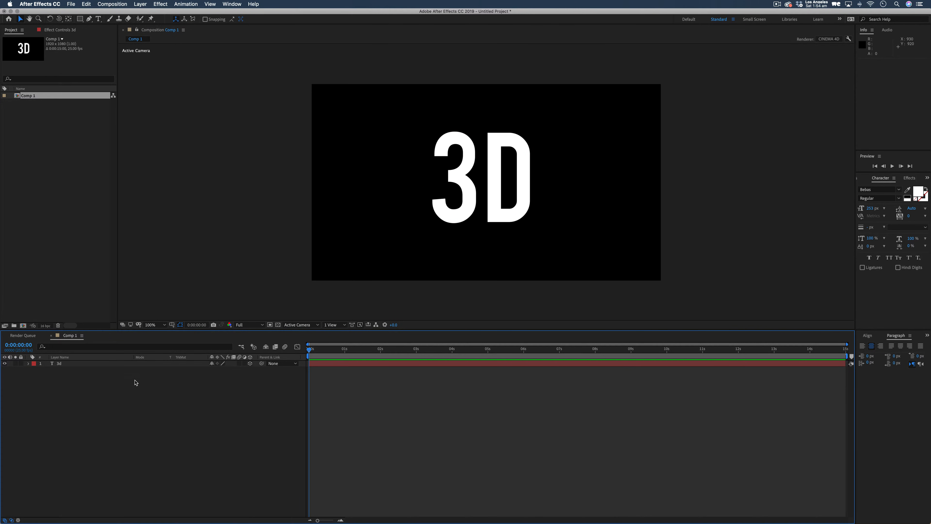
Add a two-node camera with the 50mm preset and orbit it to see the text at an angle.
right_click(142, 384)
mouse_move(183, 387)
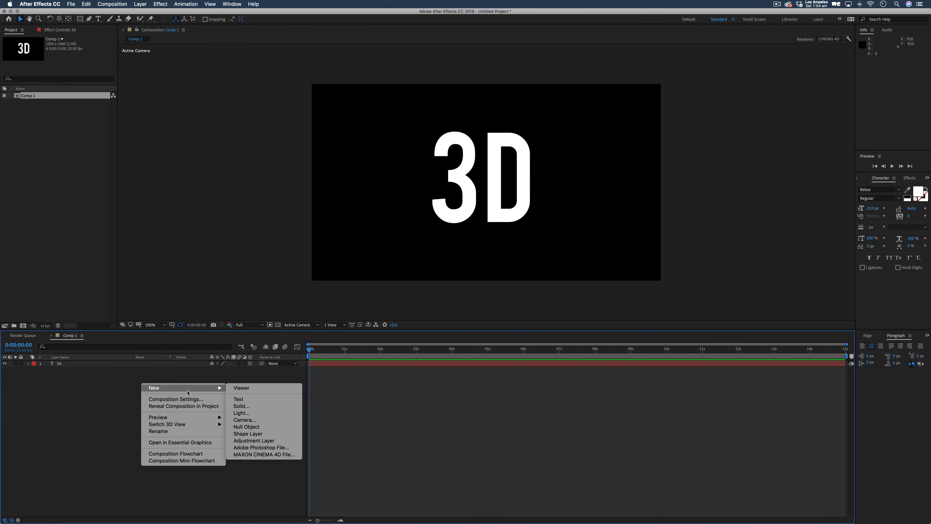
left_click(262, 420)
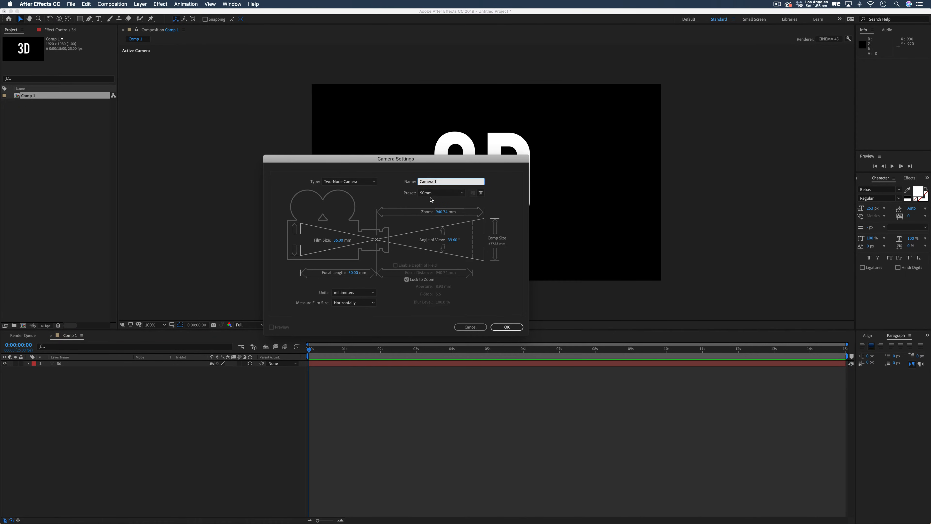
left_click(508, 326)
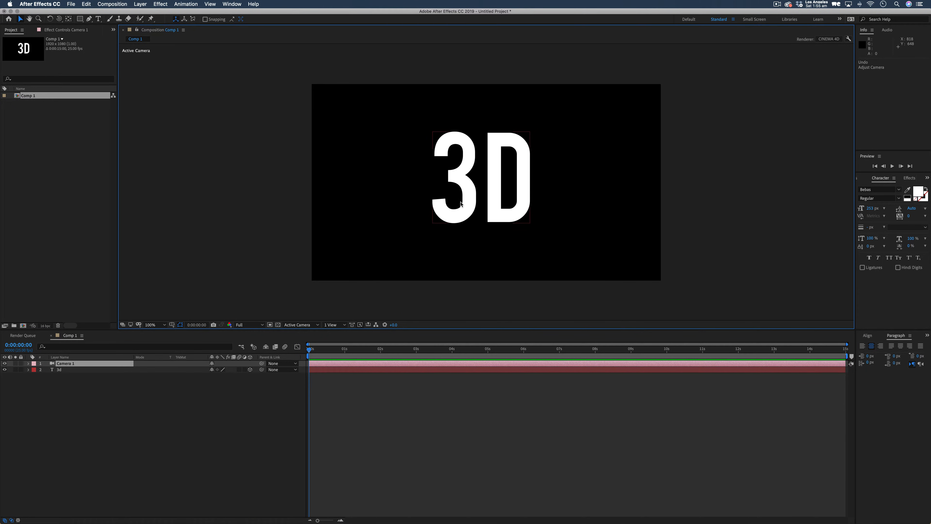
key("c")
left_click_drag(480, 182, 506, 189)
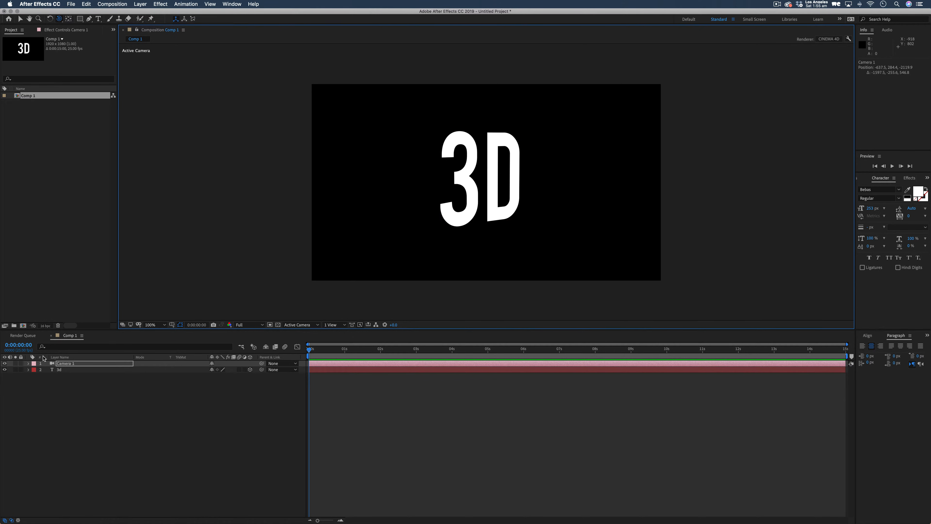
Set the text layer's Extrusion Depth to 40 in Geometry Options and orbit the camera to show the extruded sides from below.
left_click(61, 370)
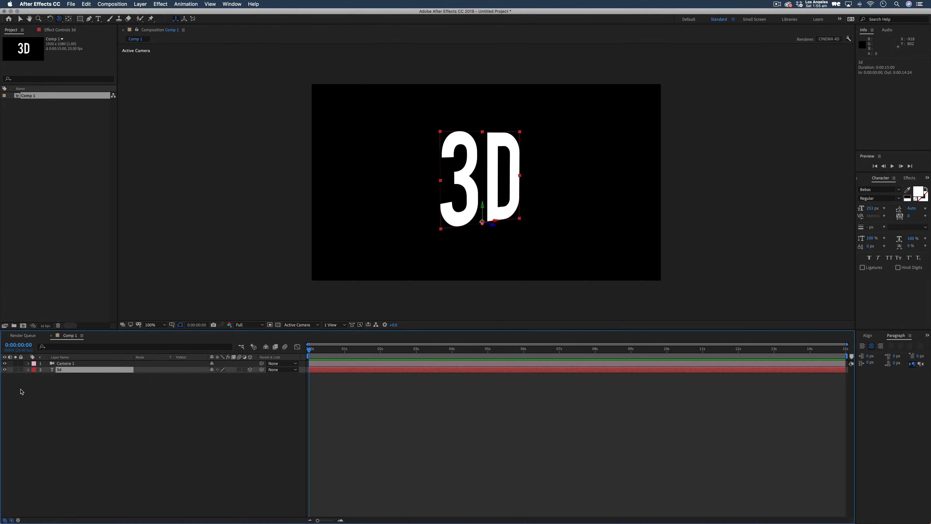
left_click(28, 370)
left_click(35, 389)
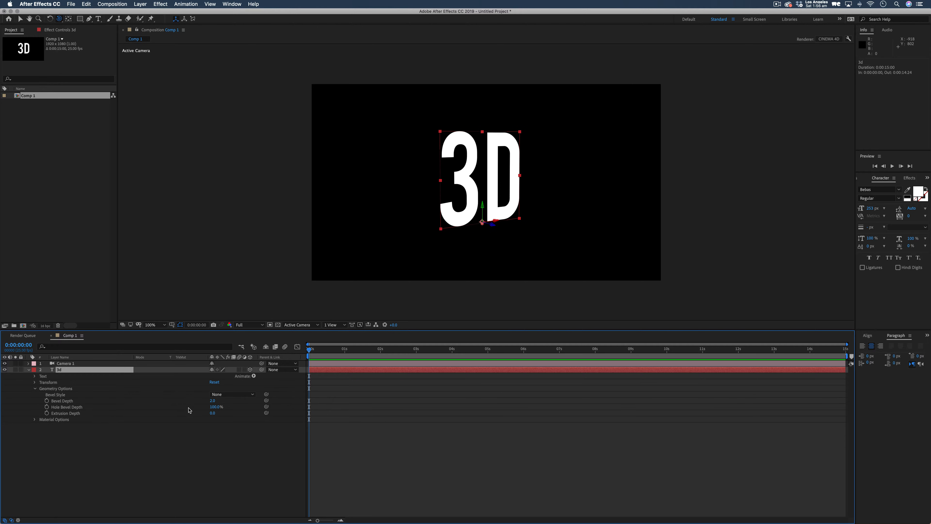
left_click_drag(213, 412, 224, 416)
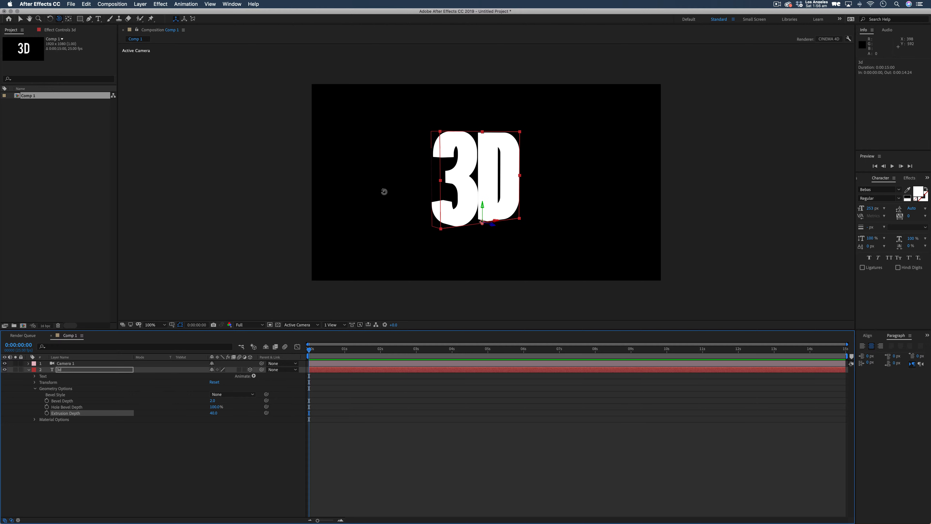
key("c")
mouse_move(467, 199)
left_mouse_down()
mouse_move(411, 193)
mouse_move(407, 208)
mouse_move(476, 198)
mouse_move(467, 193)
left_mouse_up()
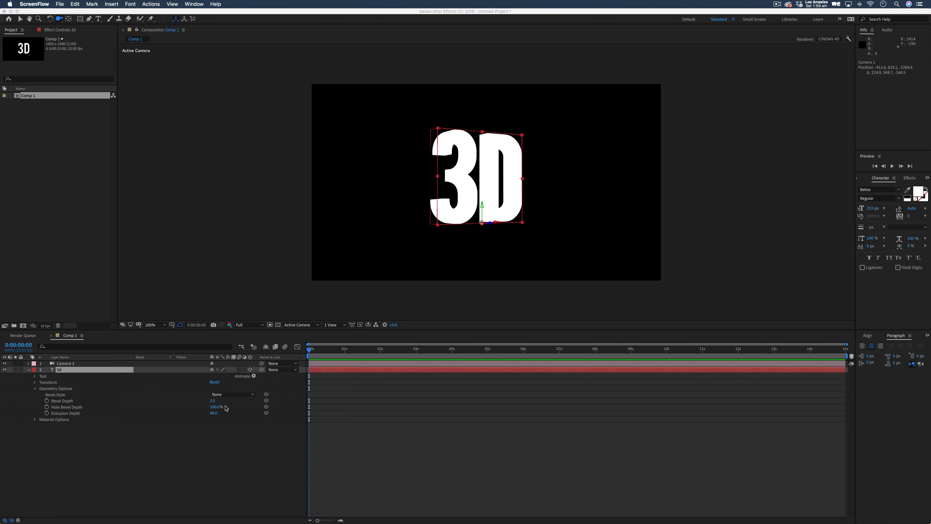
Add a white spot light with 100% intensity, a 90° cone angle, 50% cone feather and shadow casting.
left_click(29, 373)
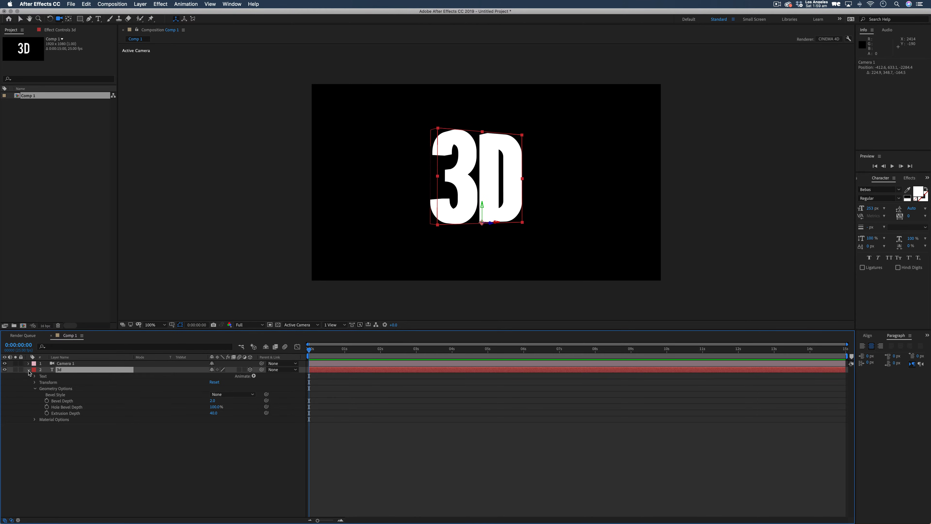
left_click(29, 370)
right_click(75, 390)
mouse_move(98, 394)
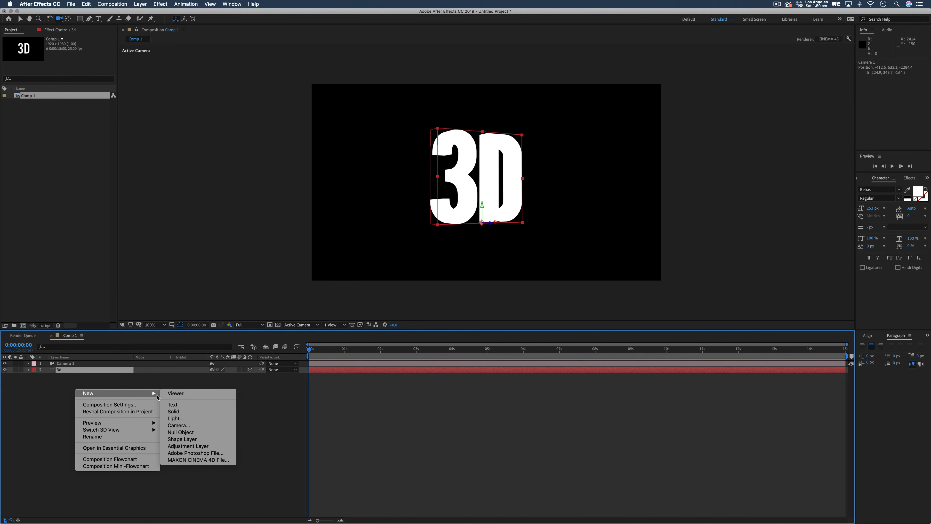
left_click(205, 420)
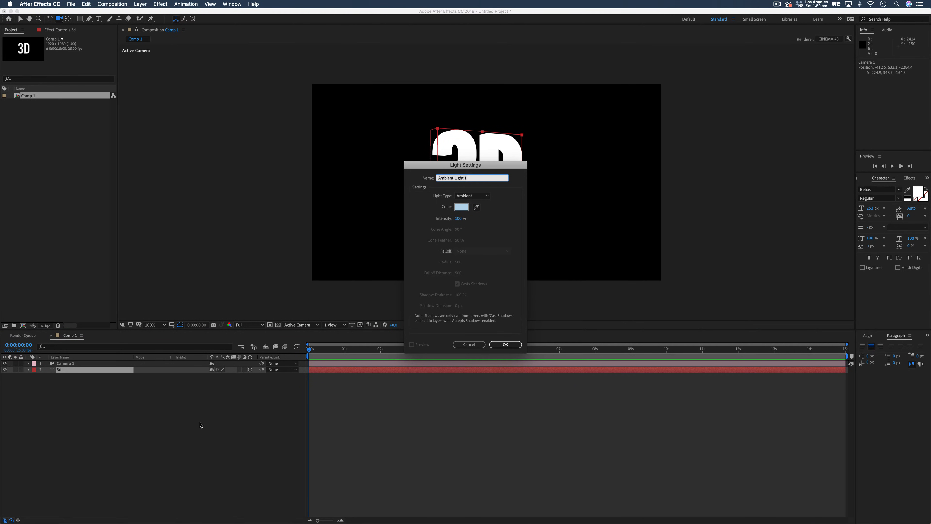
left_click(484, 197)
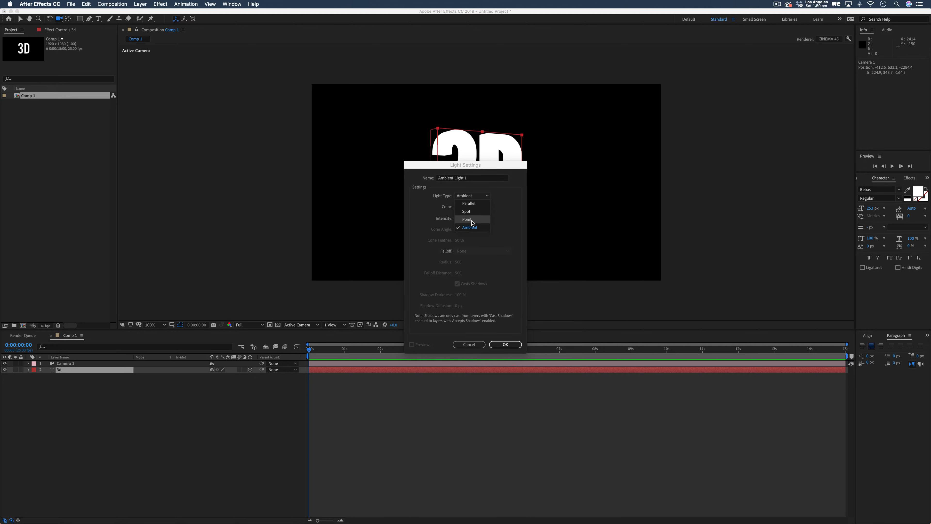
left_click(469, 210)
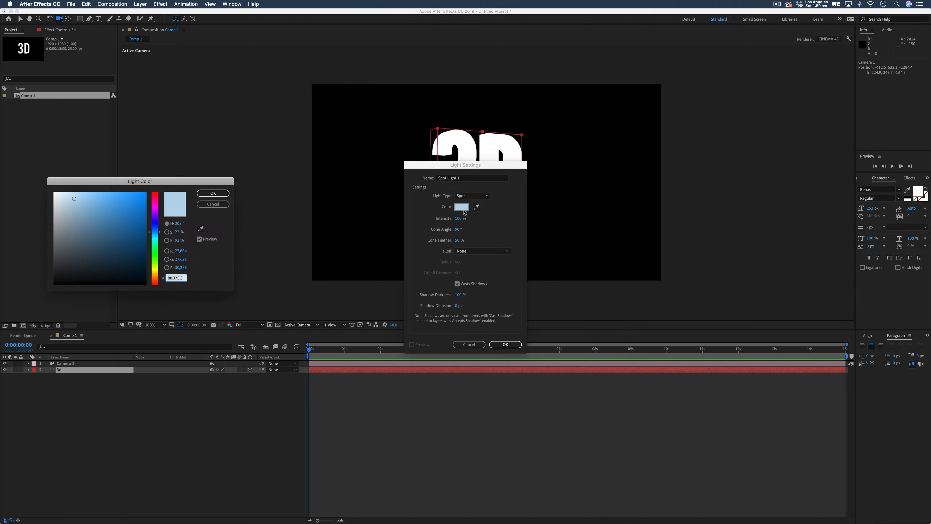
left_click_drag(59, 196, 32, 174)
left_click(213, 193)
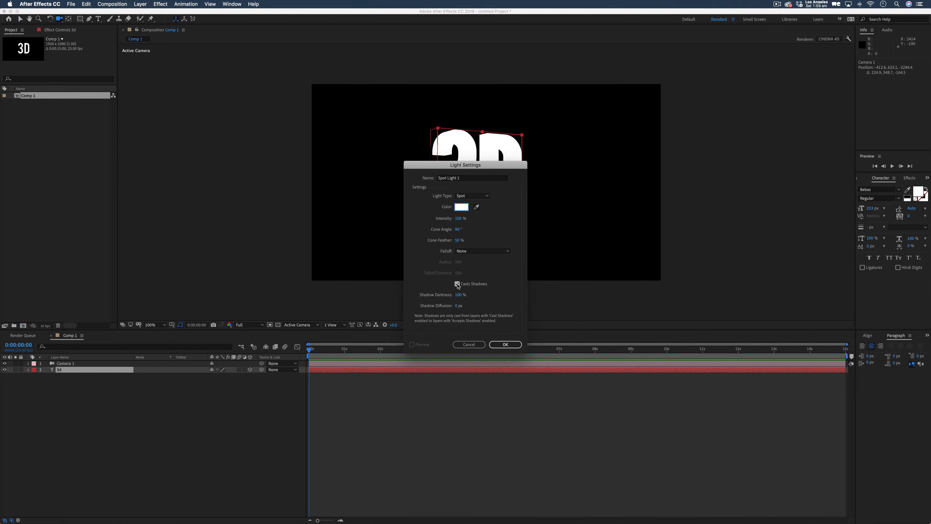
left_click(505, 344)
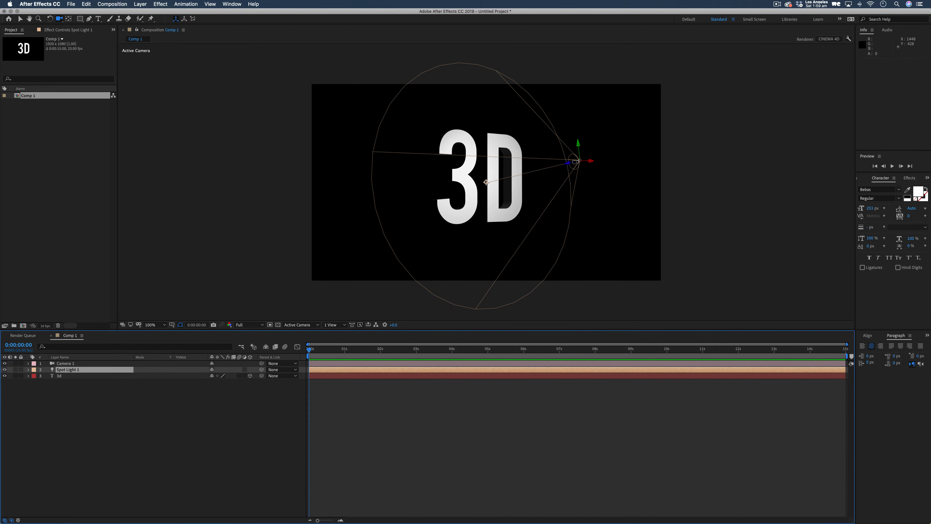
Move Spot Light 1 left along its X axis to a position of about 935, 460, -679.
key("v")
mouse_move(579, 162)
left_mouse_down()
mouse_move(422, 172)
mouse_move(634, 170)
mouse_move(576, 163)
mouse_move(571, 178)
left_mouse_up()
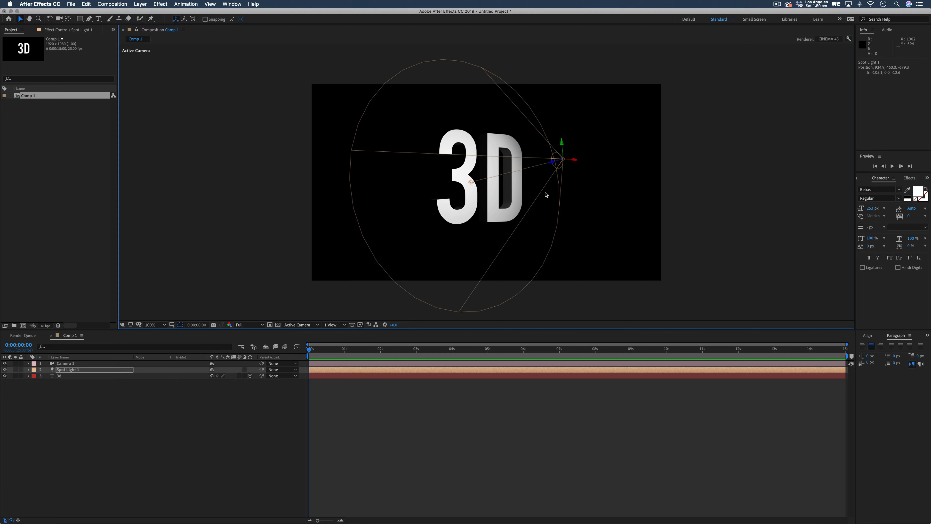
Orbit the camera around to the other side of the lit text and move it closer so the letters nearly fill the frame's height.
key("c")
left_click_drag(554, 190, 499, 198)
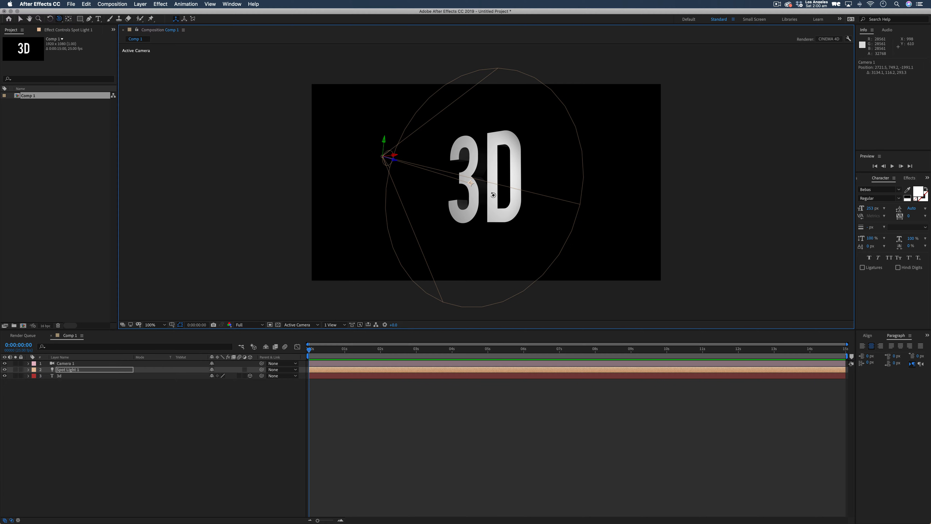
left_click_drag(490, 193, 571, 185)
key("c")
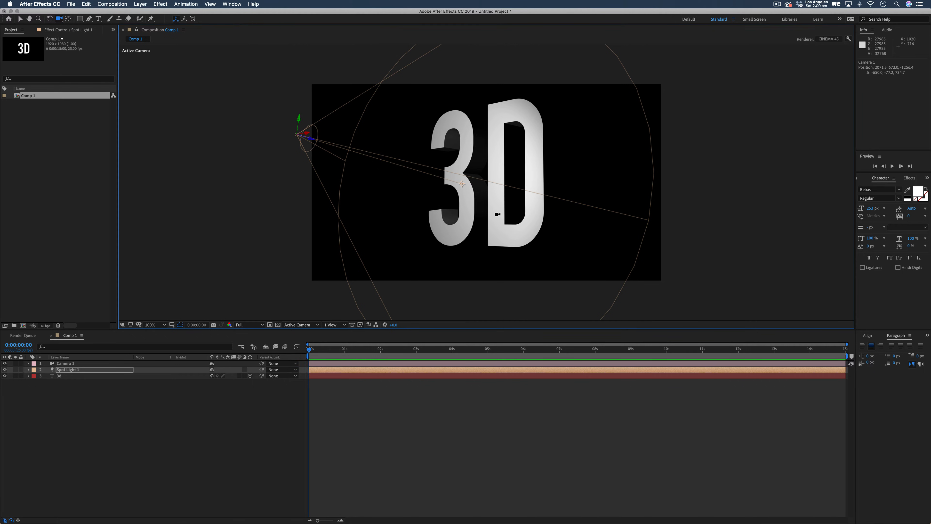
left_click_drag(498, 213, 499, 214)
key("c")
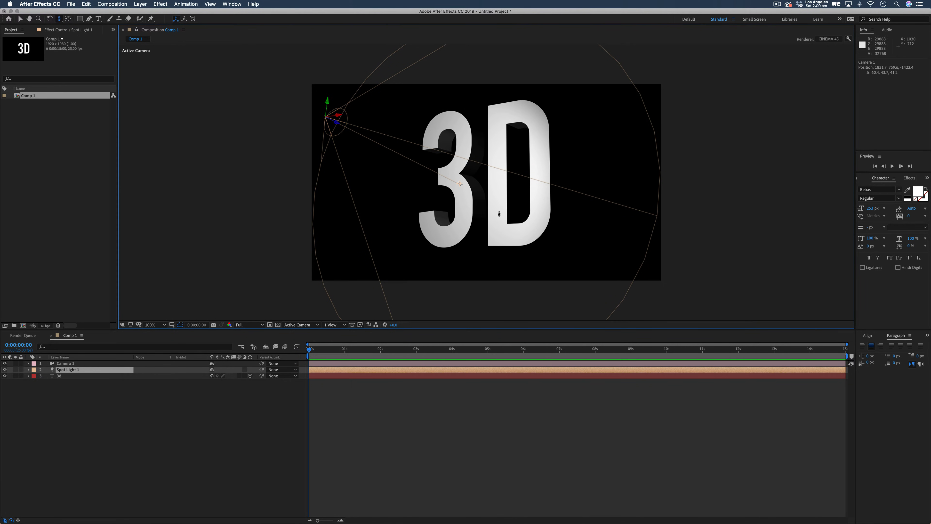
Orbit the camera slightly around the text and move Spot Light 1 up and left to about 984, 411, -1087.
key("c")
left_click_drag(493, 208, 491, 212)
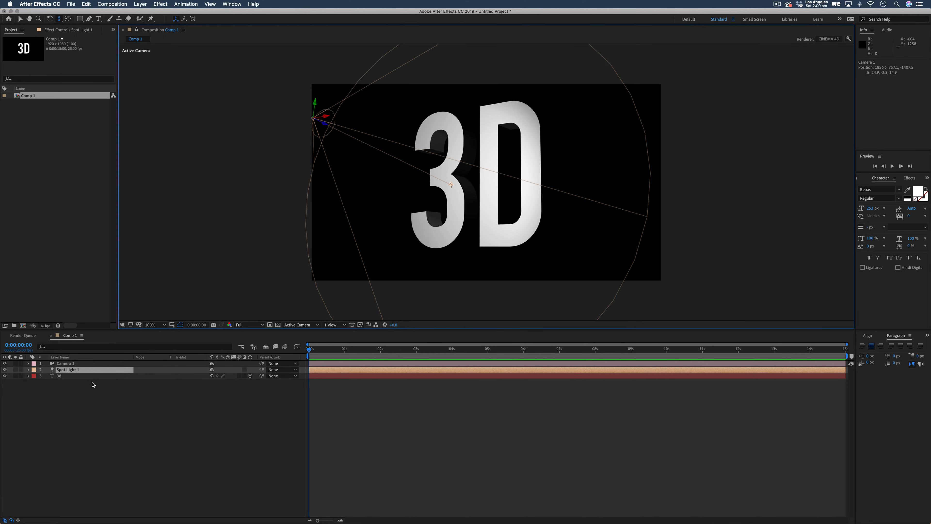
key("v")
left_click_drag(325, 127, 253, 93)
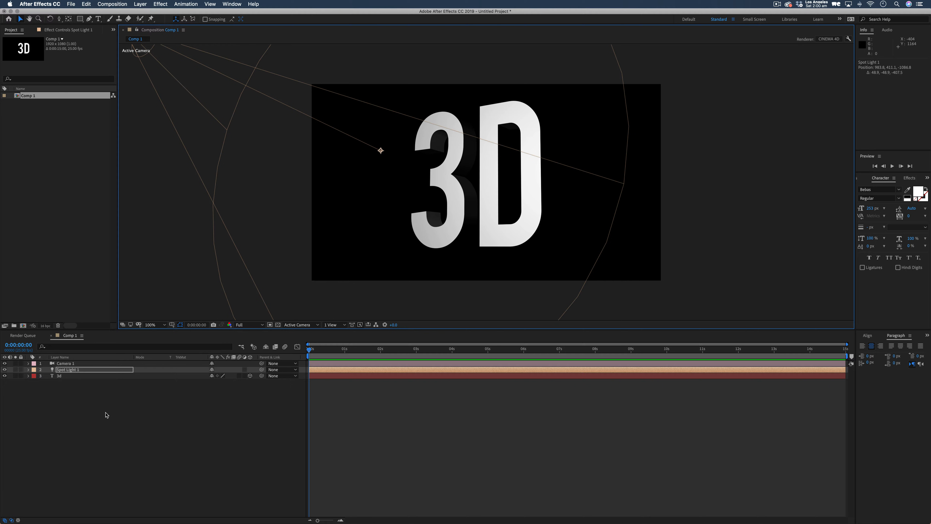
Duplicate Spot Light 1 and move the copy right along its X axis to about 1870, 411, -980.
key("super+v")
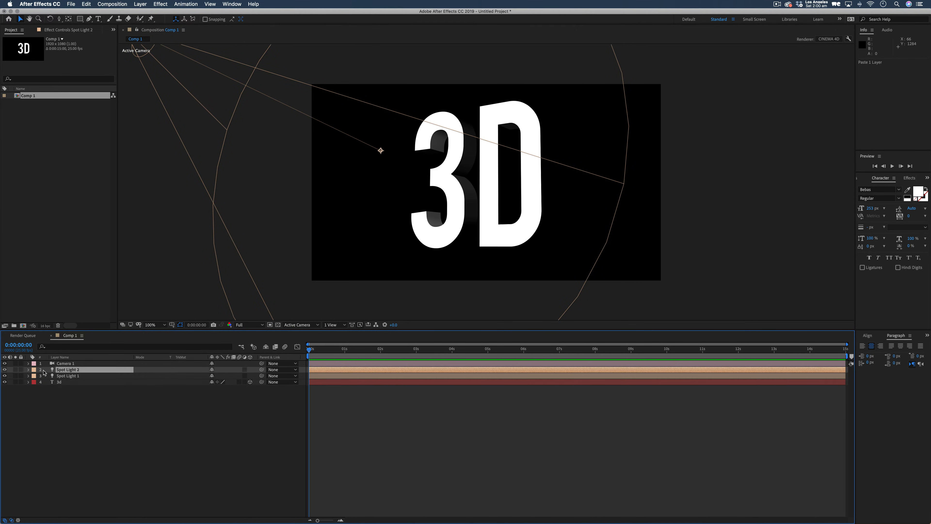
scroll(338, 207, "down", 1)
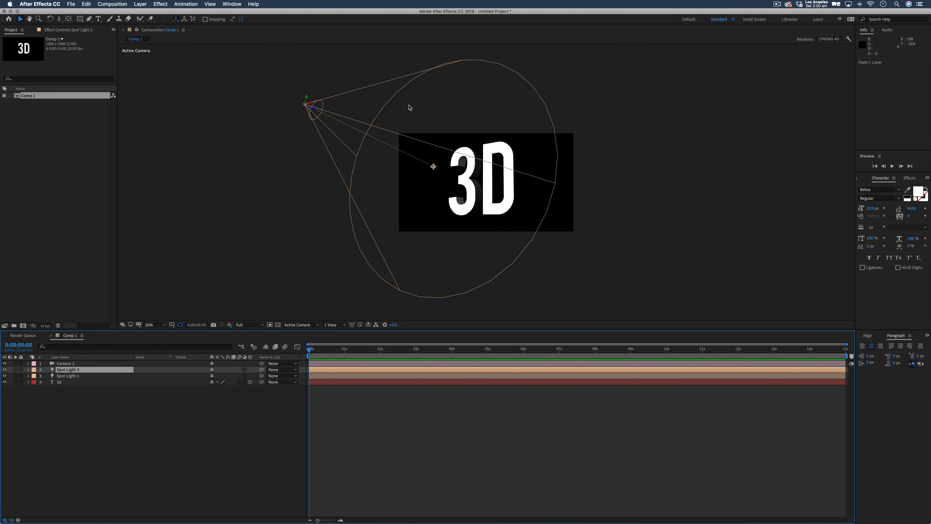
left_click_drag(310, 108, 426, 127)
key("super+z")
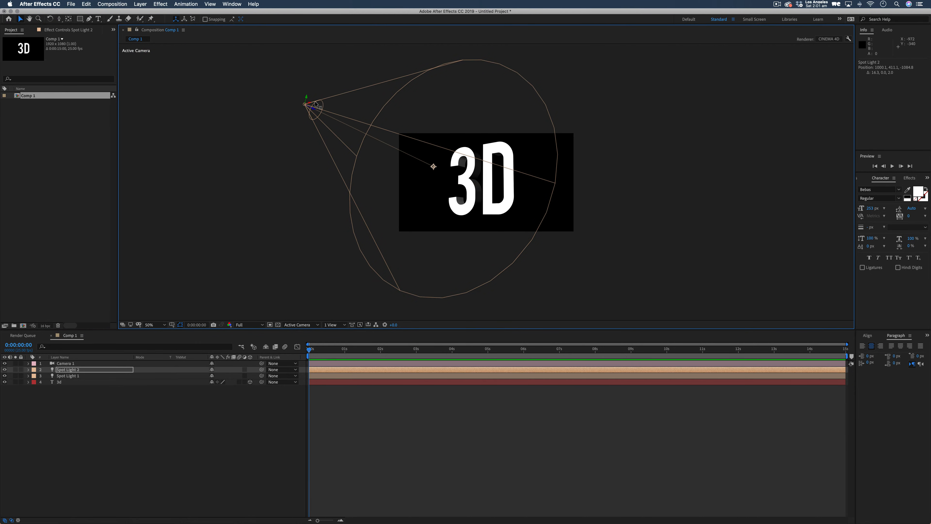
left_click_drag(311, 105, 395, 105)
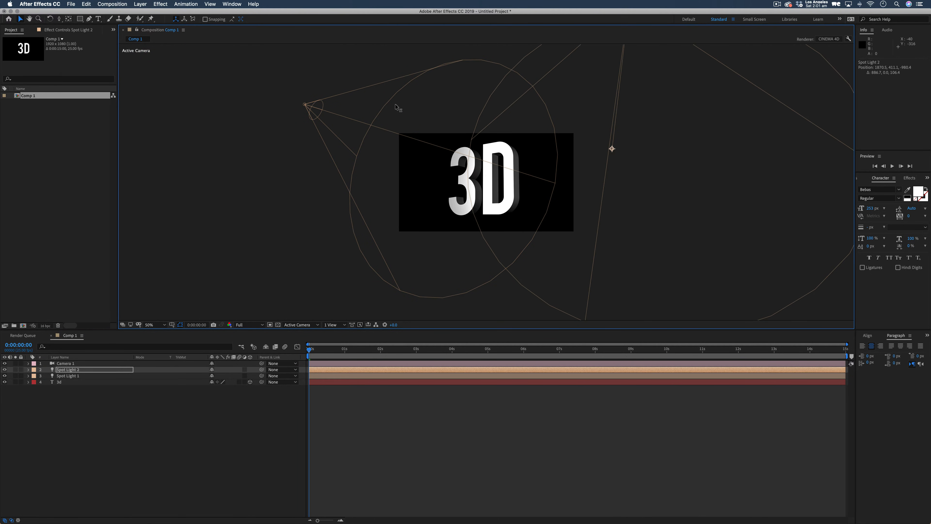
key("period")
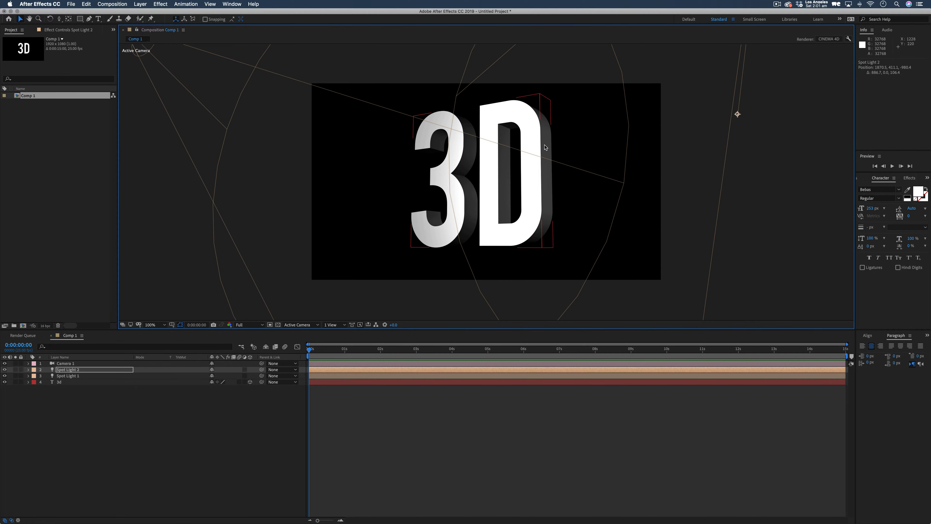
Move Spot Light 2 below and to the right of the text, to about X 1937 and Z -1027.
key("comma")
key("period")
key("comma")
key("comma")
key("comma")
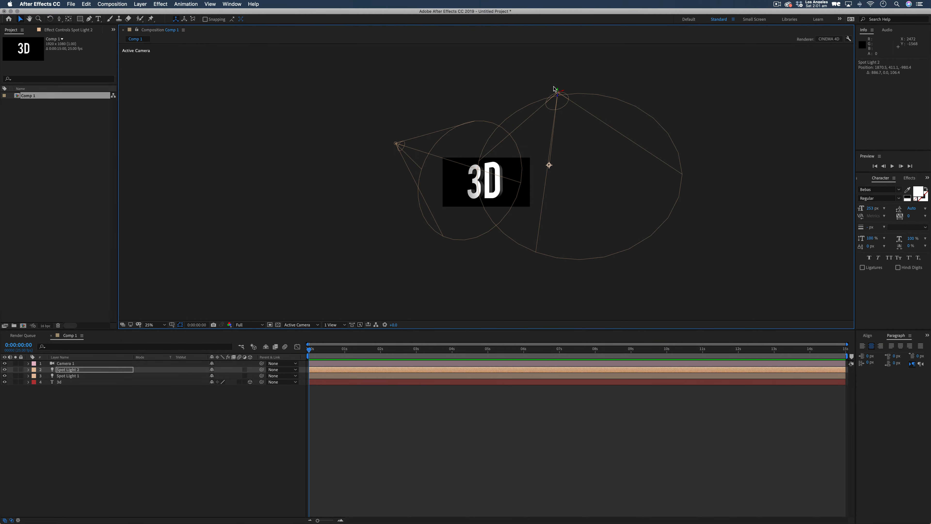
left_click_drag(557, 90, 550, 115)
mouse_move(580, 245)
left_mouse_down()
mouse_move(598, 242)
mouse_move(571, 243)
mouse_move(581, 242)
left_mouse_up()
scroll(516, 216, "up", 2)
key("period")
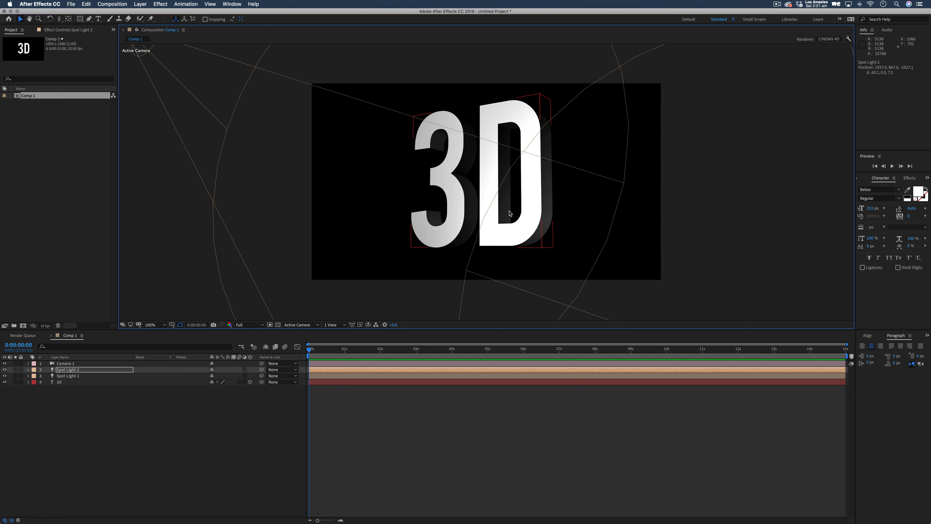
key("period")
key("period")
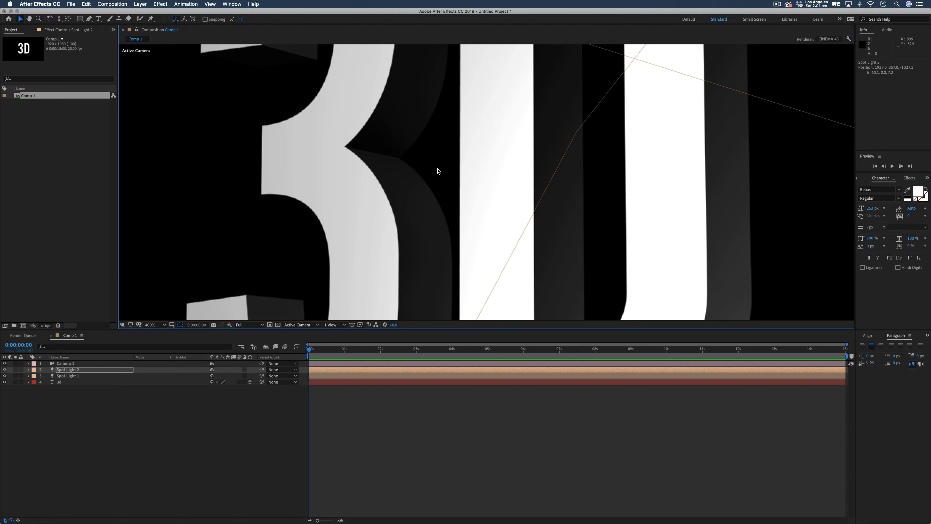
key("comma")
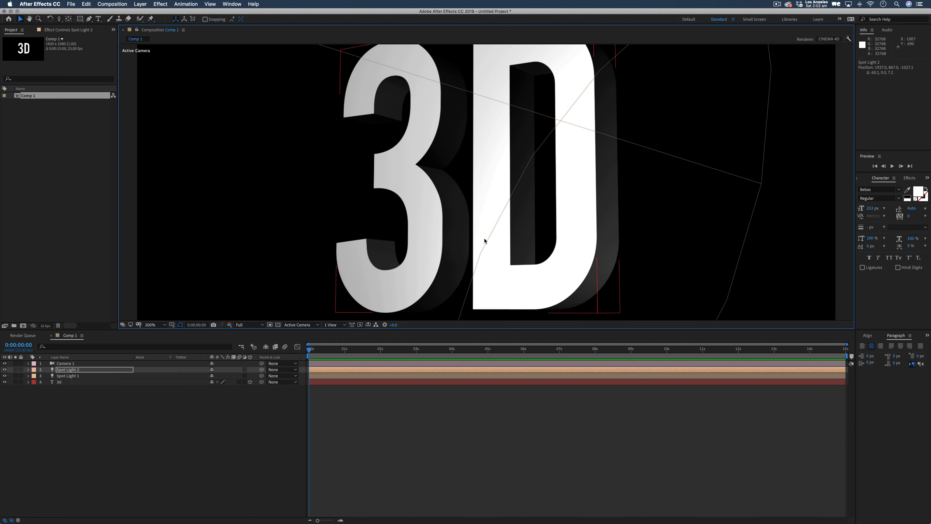
Give the 3D text layer a Convex bevel style with a Bevel Depth of 4.0.
left_click(62, 382)
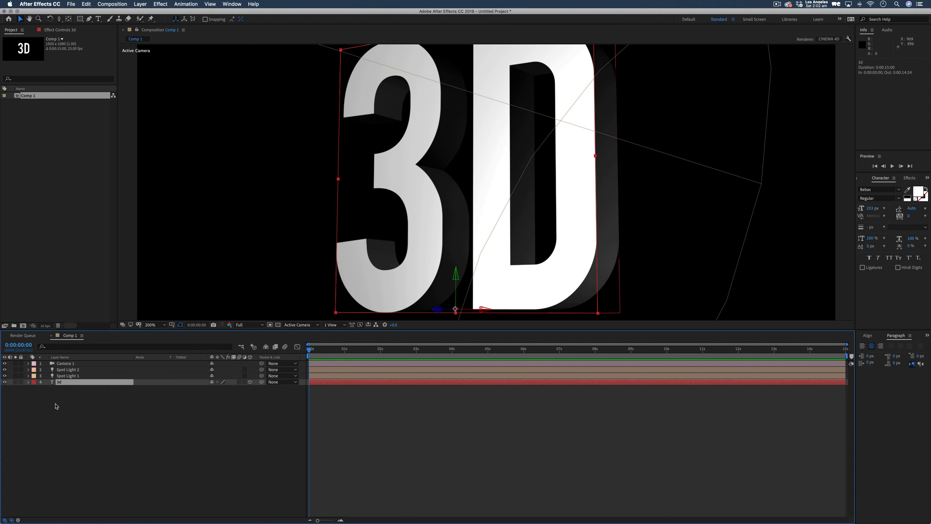
key("a")
key("a")
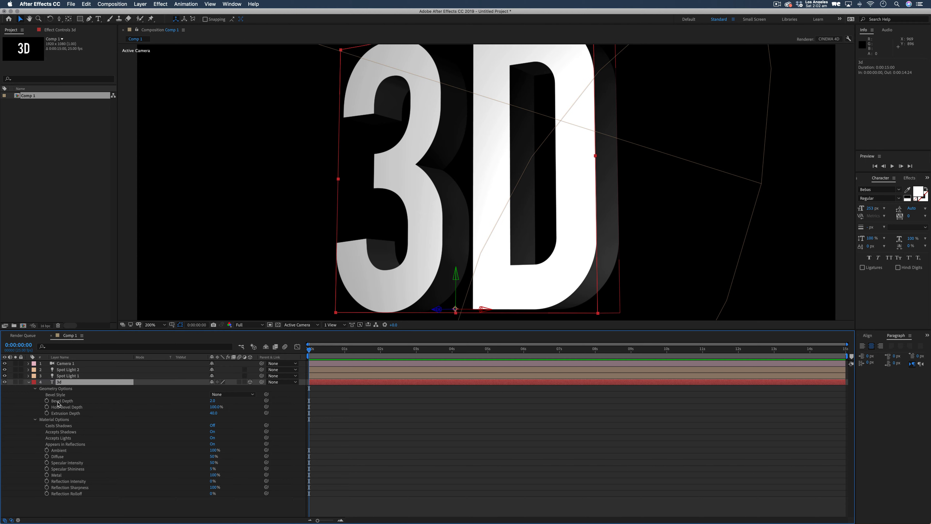
left_click(227, 395)
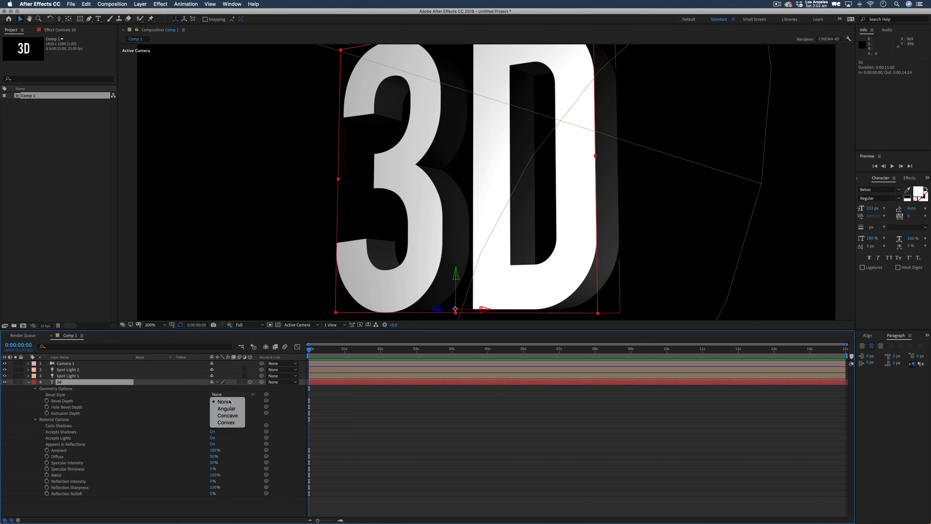
left_click(235, 424)
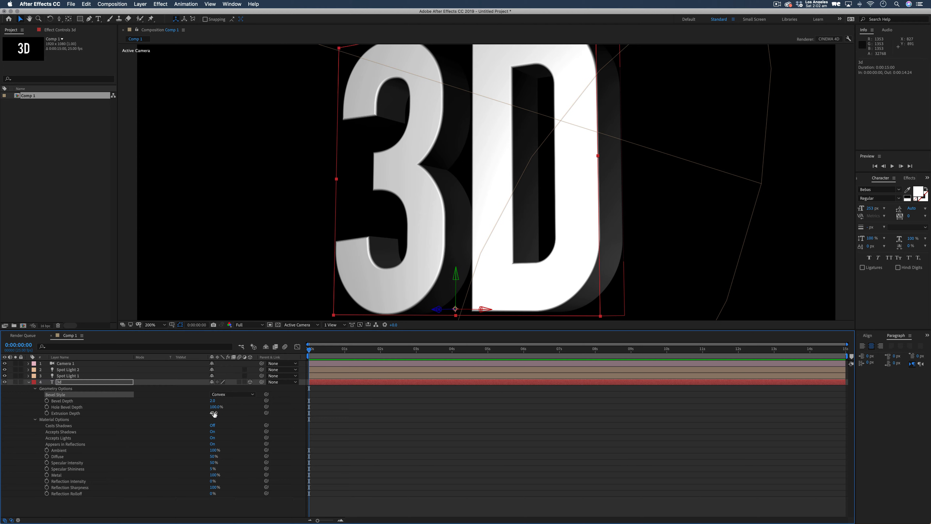
left_click_drag(213, 401, 219, 401)
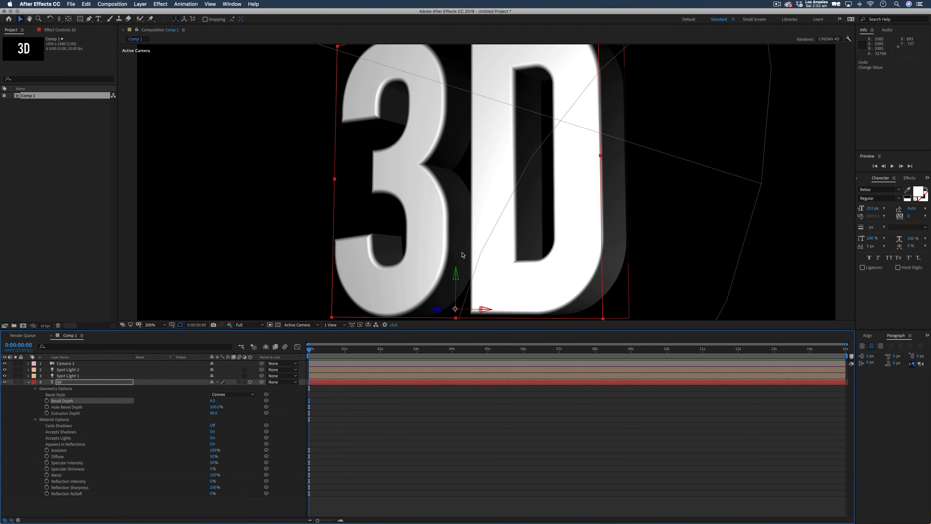
key("comma")
key("period")
key("period")
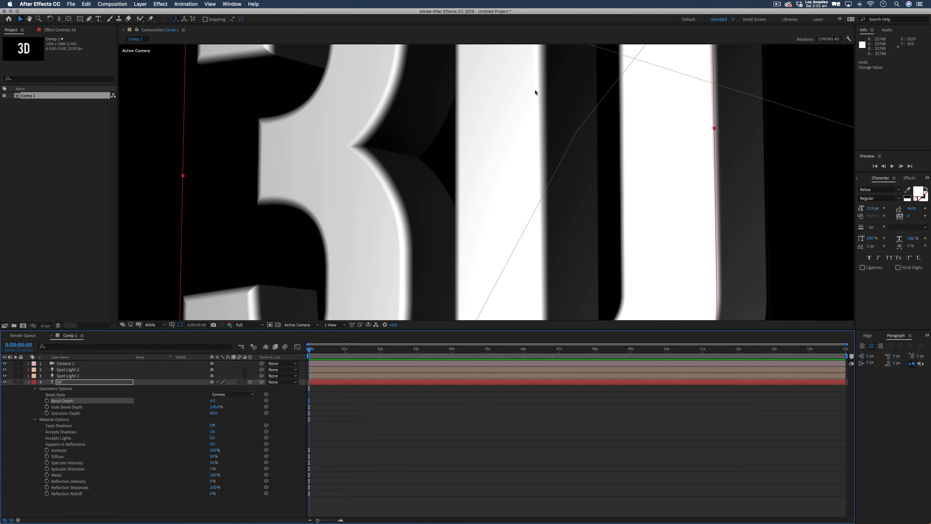
key("comma")
key("comma")
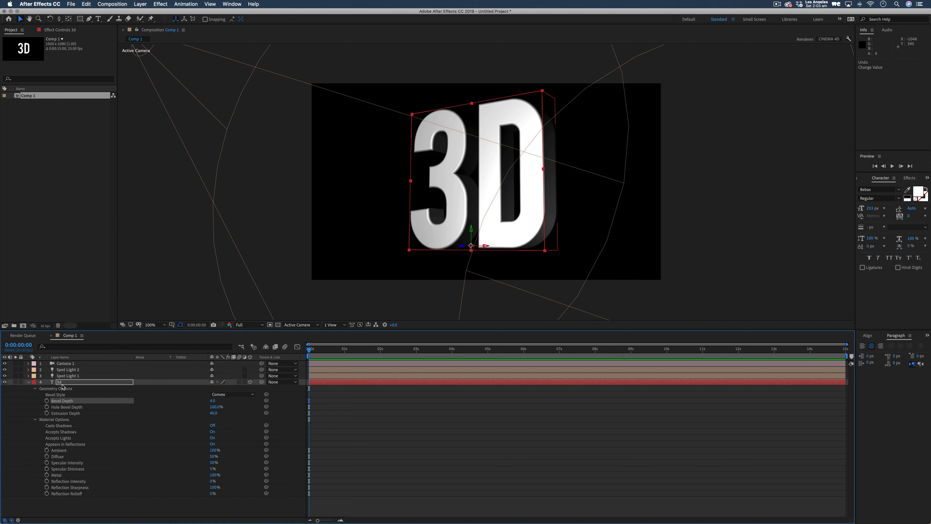
Set Spot Light 1's color to light blue 57C4E3 in its Light Options.
key("comma")
key("comma")
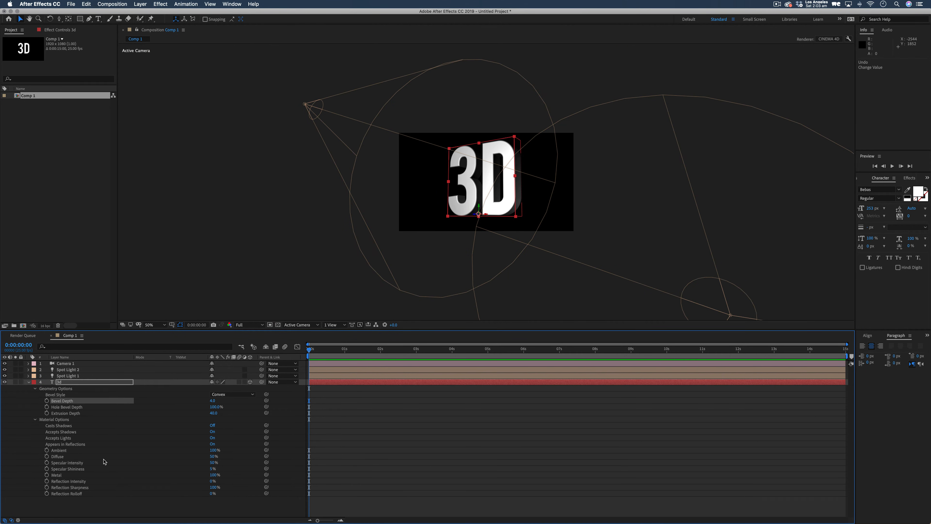
left_click(68, 370)
left_click(66, 377)
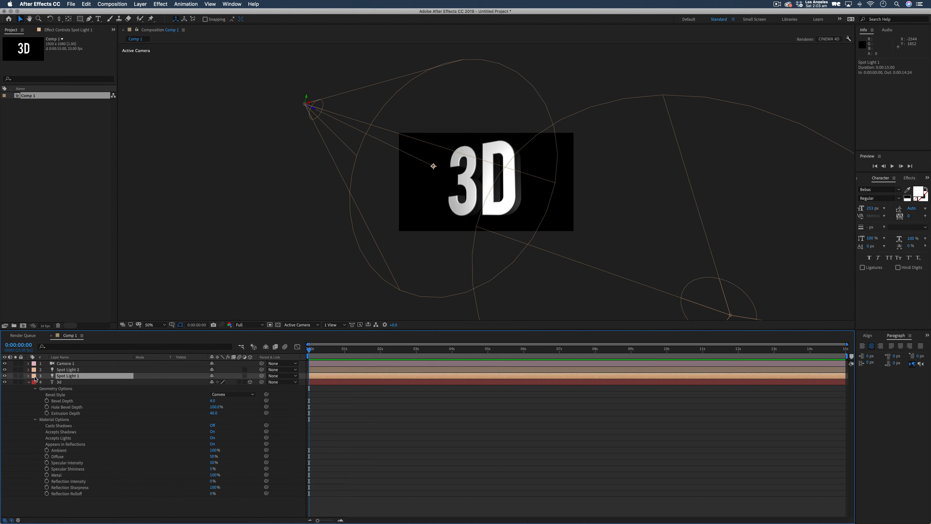
key("a")
key("a")
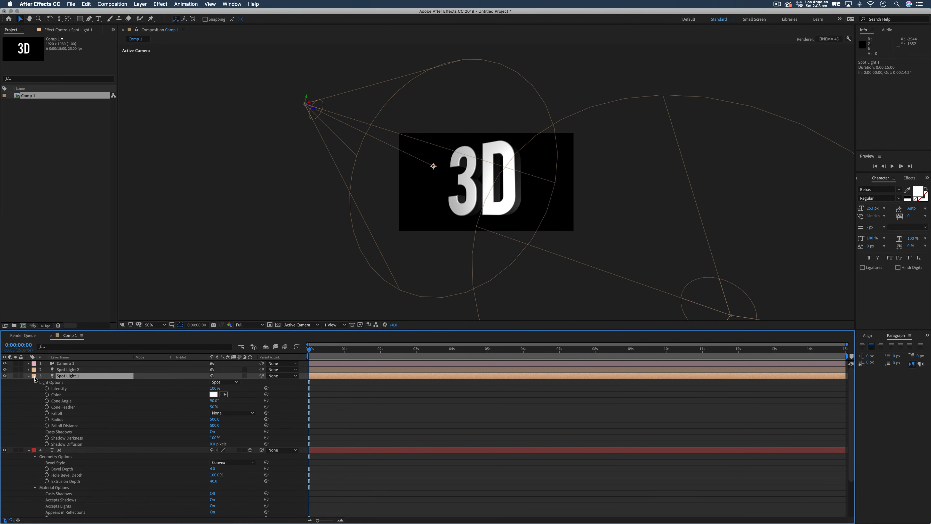
left_click(214, 395)
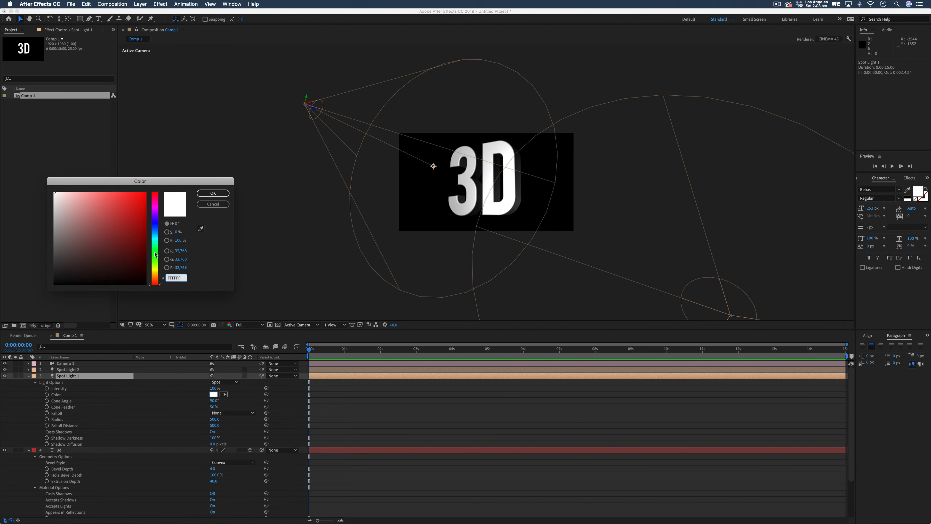
left_click_drag(155, 255, 155, 235)
left_click_drag(117, 209, 111, 202)
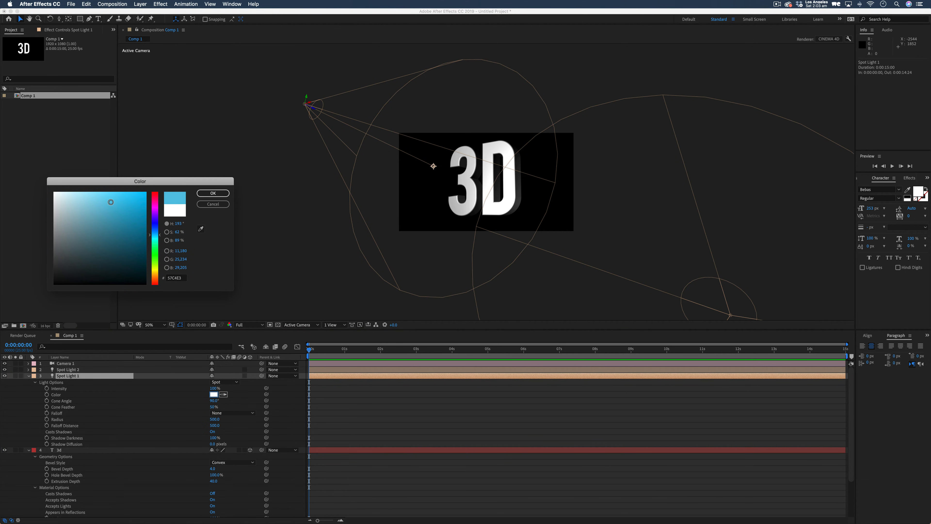
left_click(209, 194)
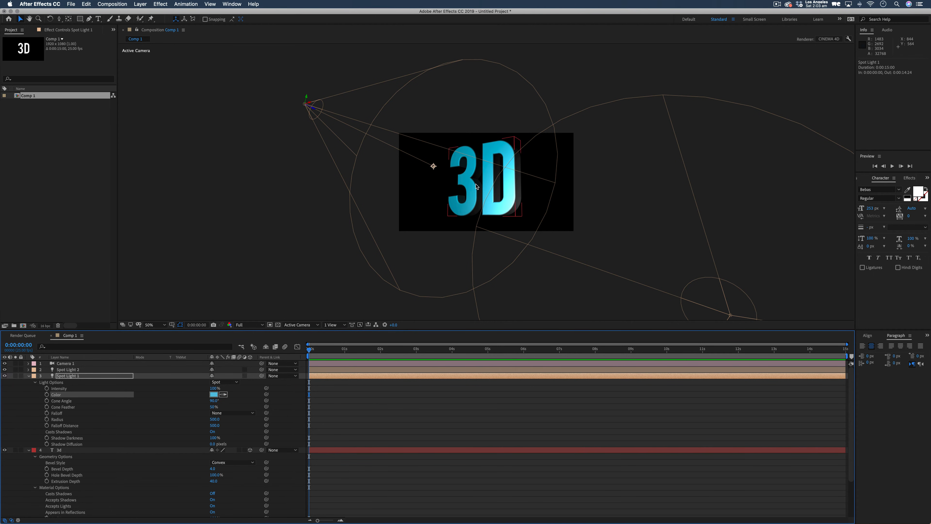
Move Spot Light 2 left along its X axis to an X position of about 1670.
key("period")
key("period")
key("comma")
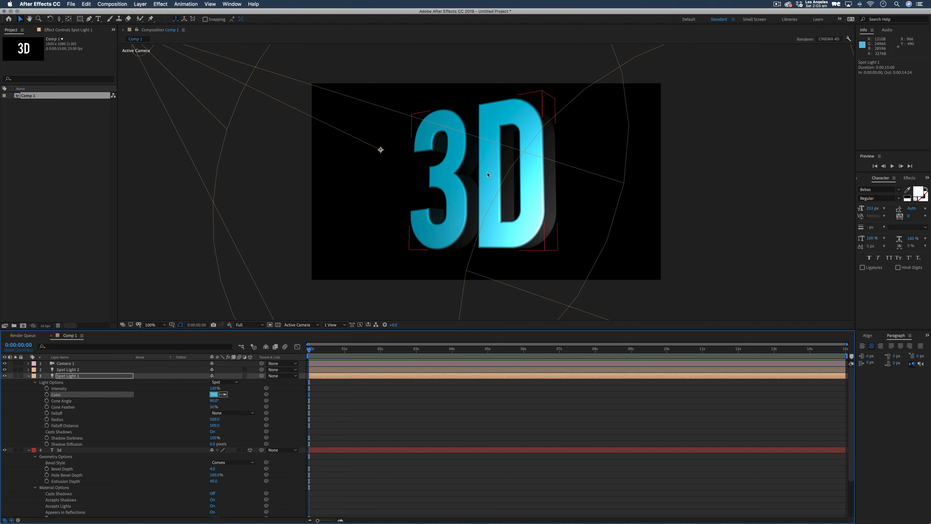
key("comma")
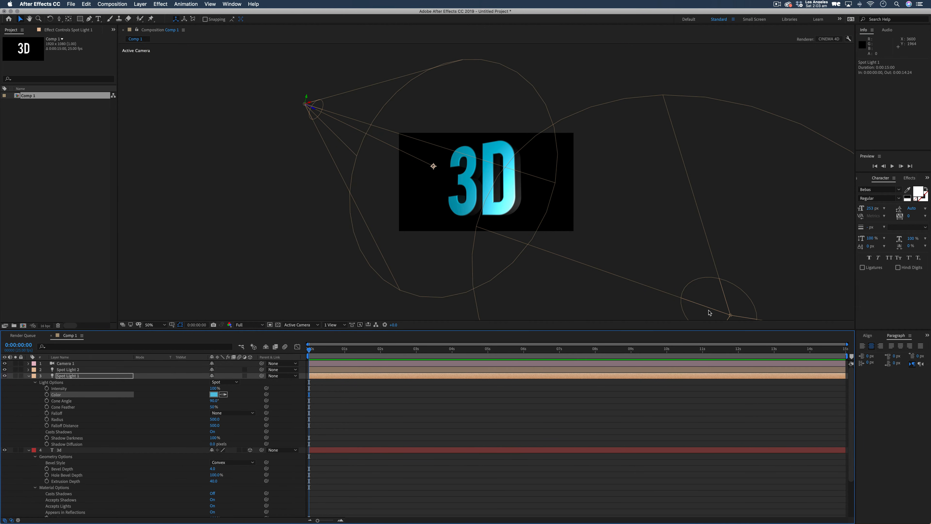
key("comma")
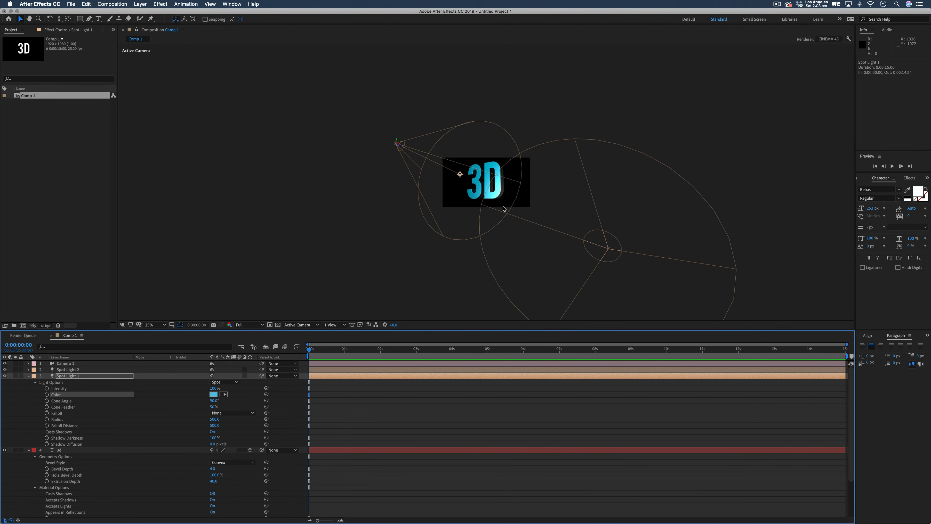
left_click(609, 249)
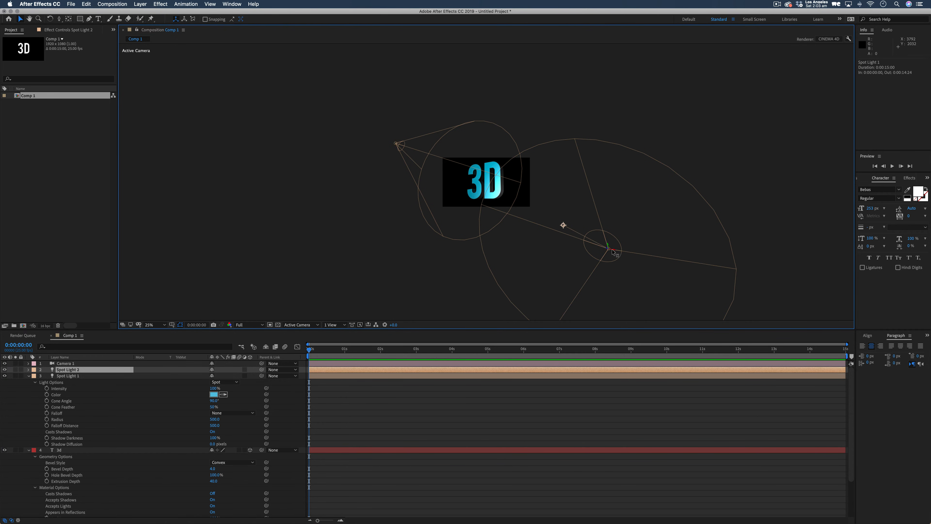
mouse_move(615, 252)
left_mouse_down()
mouse_move(593, 249)
mouse_move(604, 248)
left_mouse_up()
key("period")
key("period")
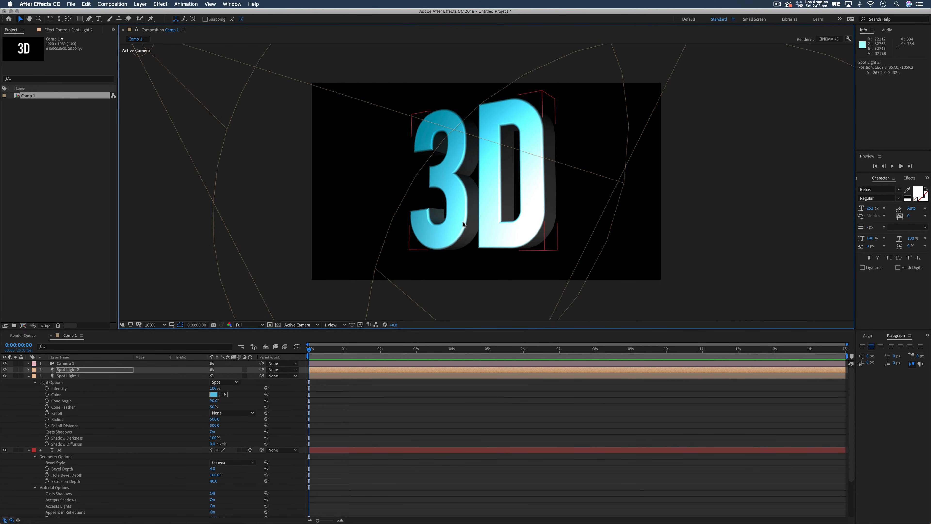
key("period")
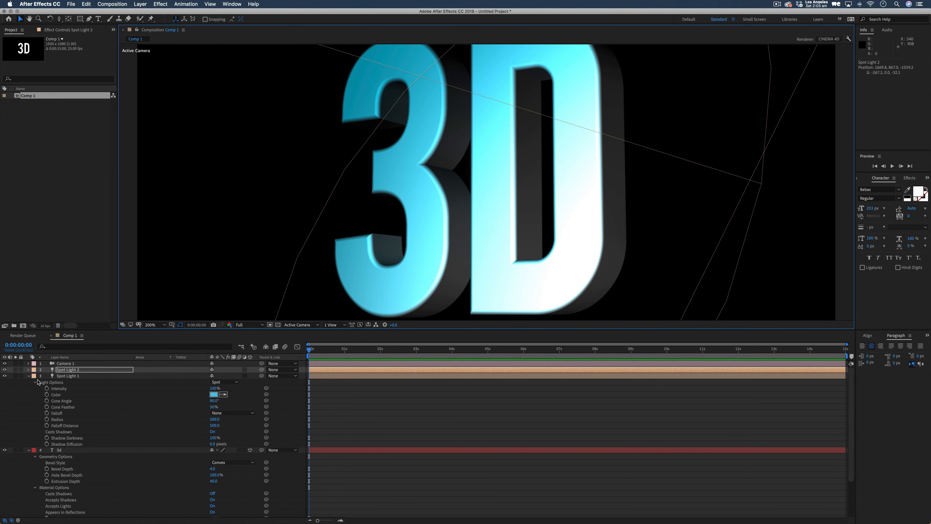
Set the text layer's Specular Intensity to 100% in its Material Options.
scroll(71, 456, "down", 3)
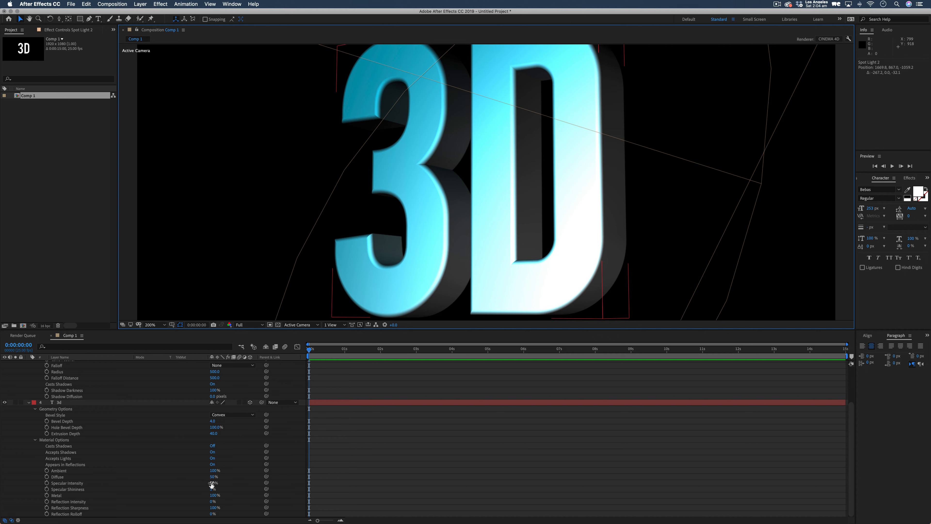
left_click_drag(213, 483, 271, 483)
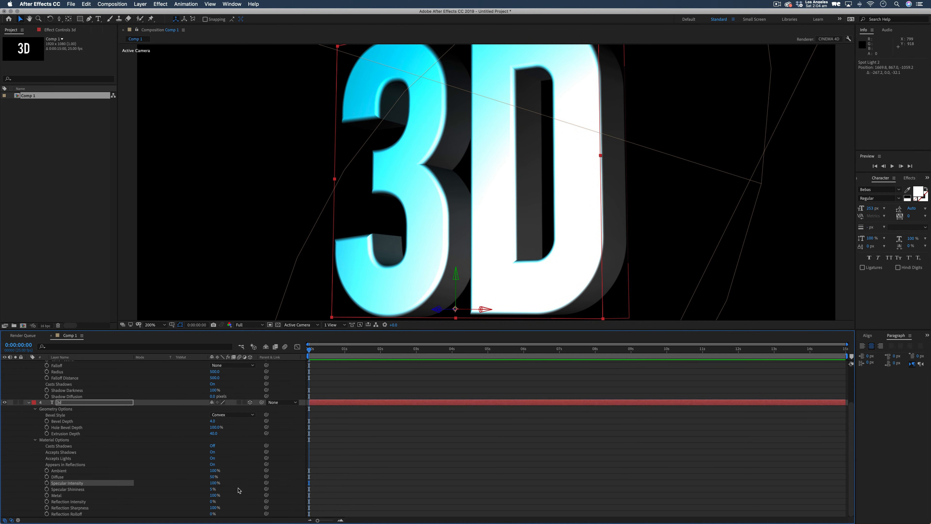
key("comma")
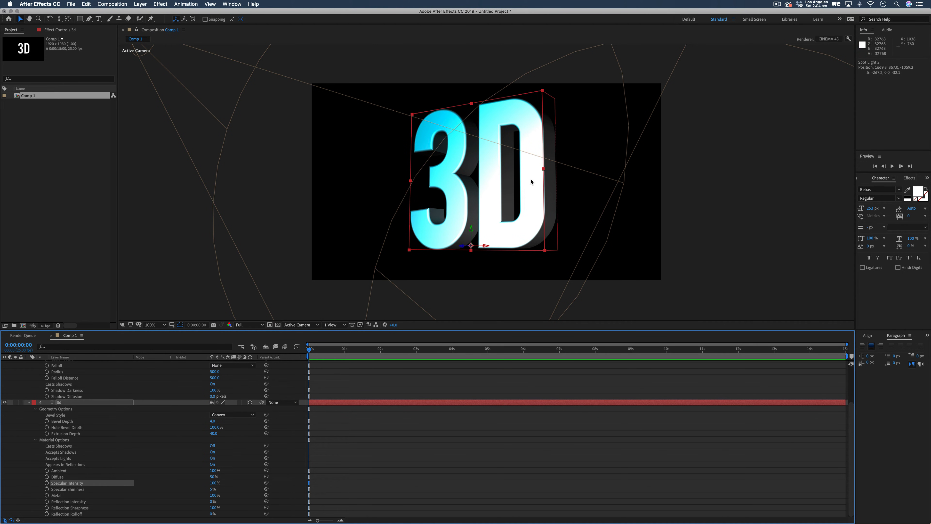
Reduce Spot Light 2's Intensity in its Light Options, with Spot Light 1's properties collapsed.
scroll(62, 446, "up", 5)
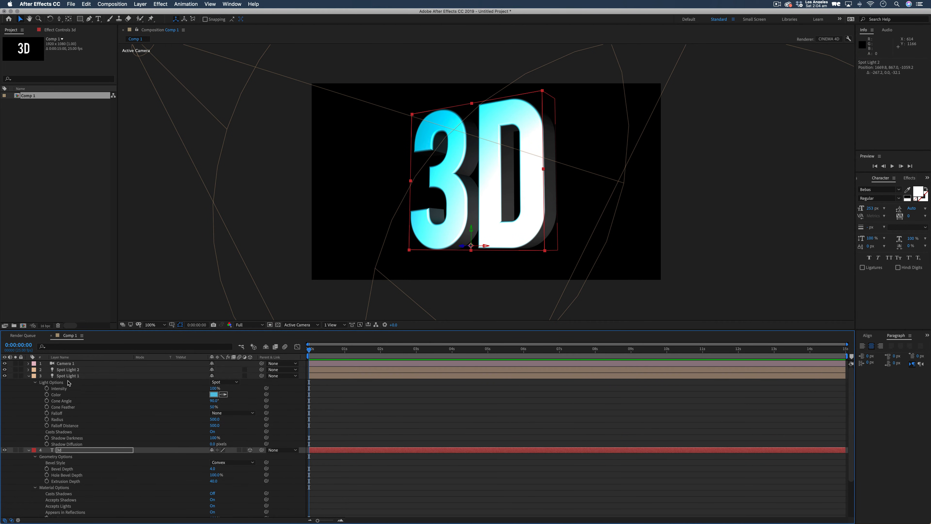
left_click(67, 376)
left_click(67, 370)
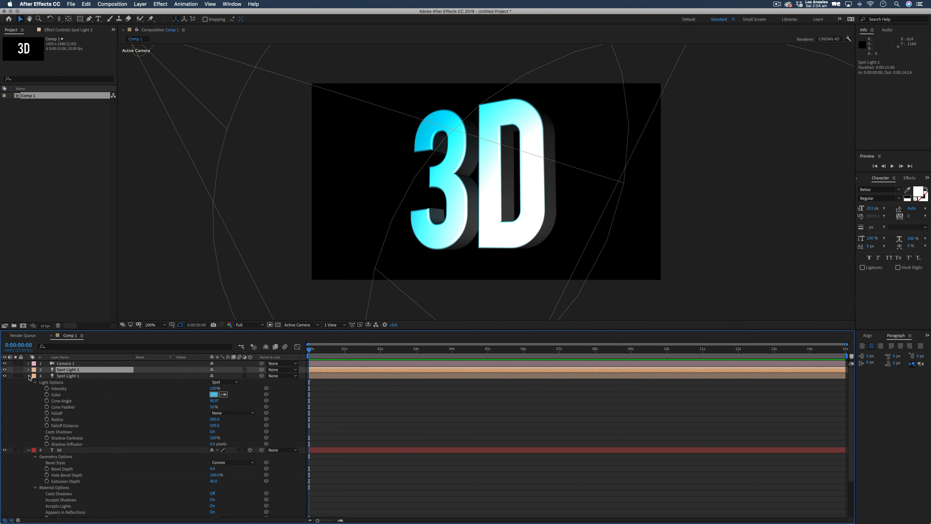
left_click(29, 375)
left_click(28, 370)
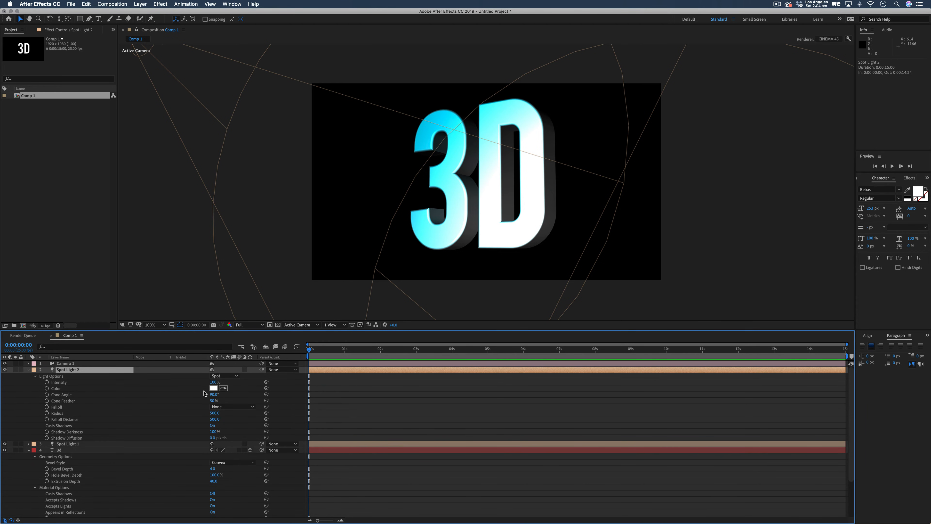
left_click(208, 381)
left_click_drag(203, 383, 199, 386)
Duplicate Spot Light 1 and move the copy far down and to the left of the 3D text.
key("comma")
key("comma")
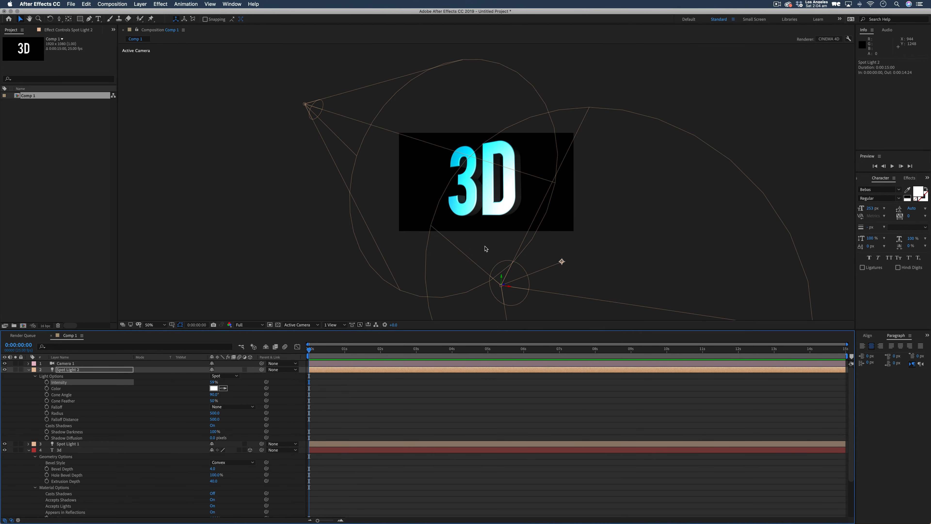
left_click(71, 445)
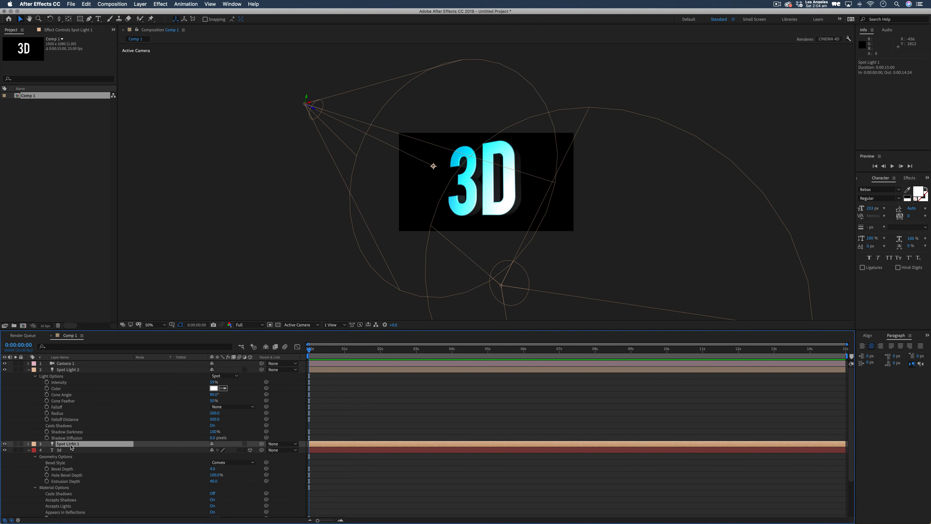
key("super+v")
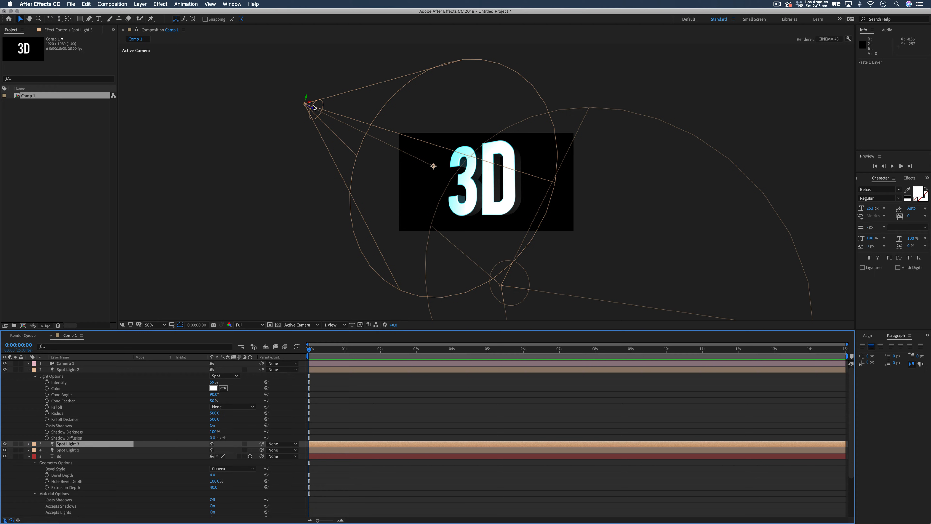
left_click_drag(313, 107, 195, 178)
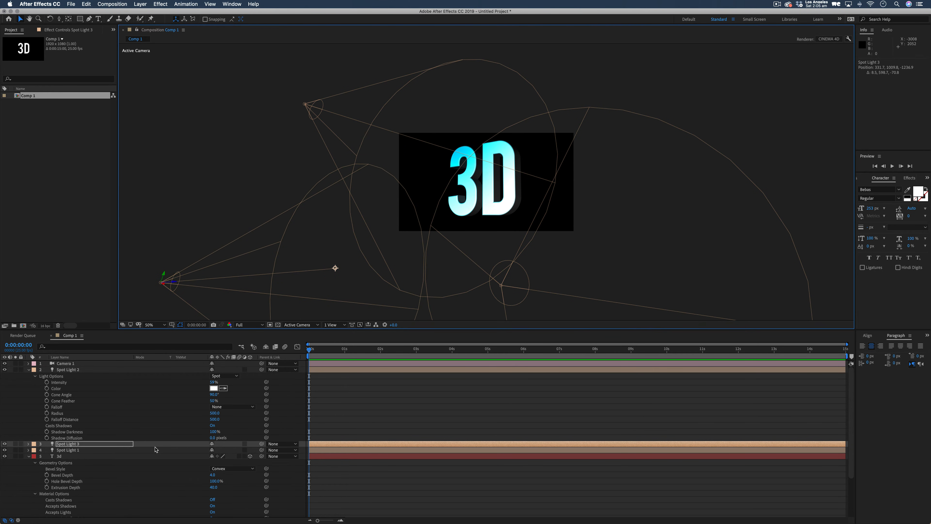
Set the duplicated spot light's color to near-white F2F2F2 in its Light Options.
key("a")
key("a")
left_click(214, 463)
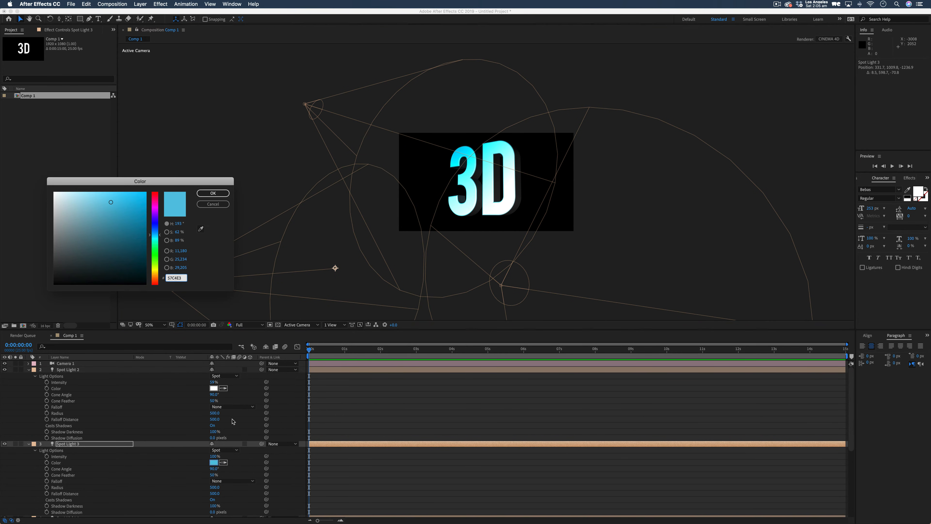
type("F2F2F2")
key("Tab")
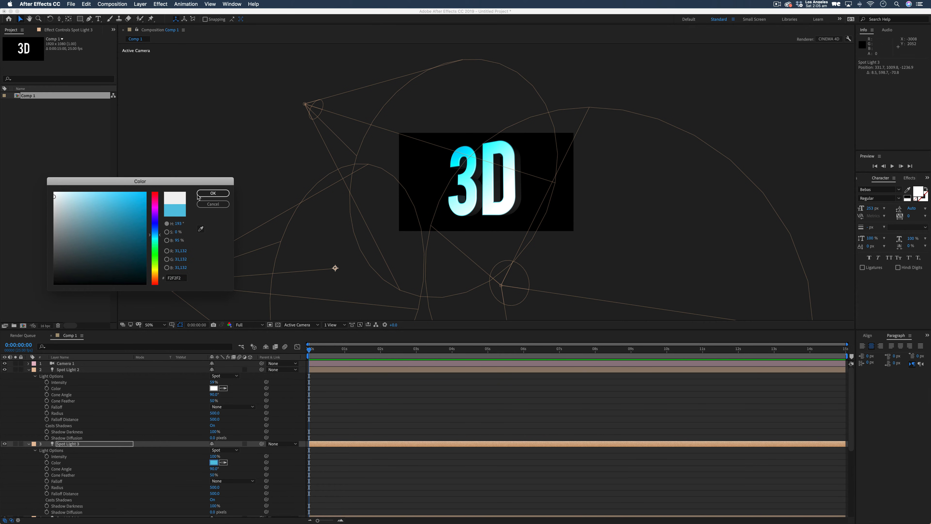
left_click(213, 193)
key("period")
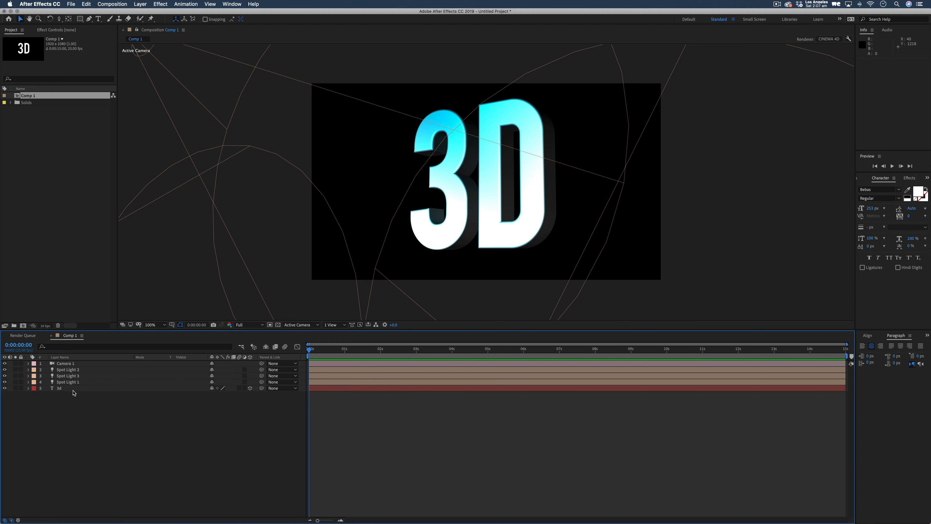
Create a composition-sized solid in dark teal 014D4A and place it beneath the text layer as the background.
right_click(107, 408)
mouse_move(165, 413)
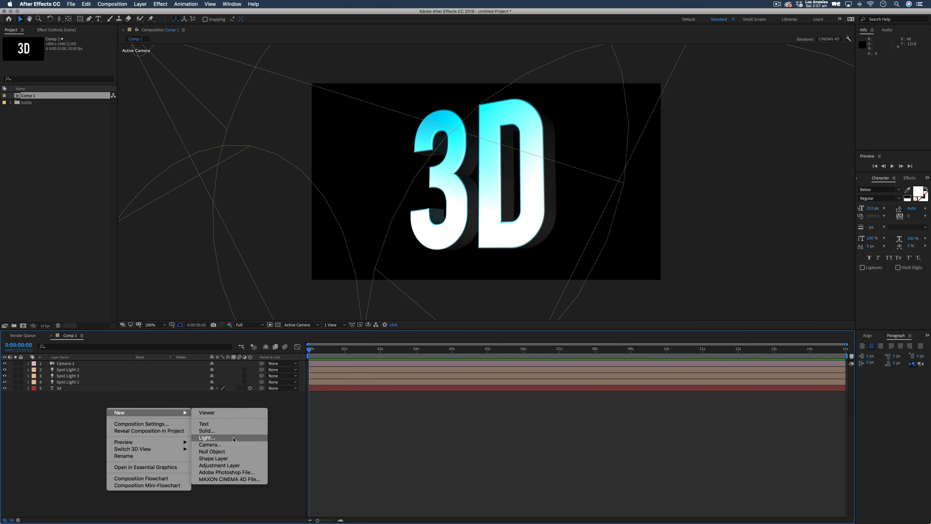
left_click(240, 430)
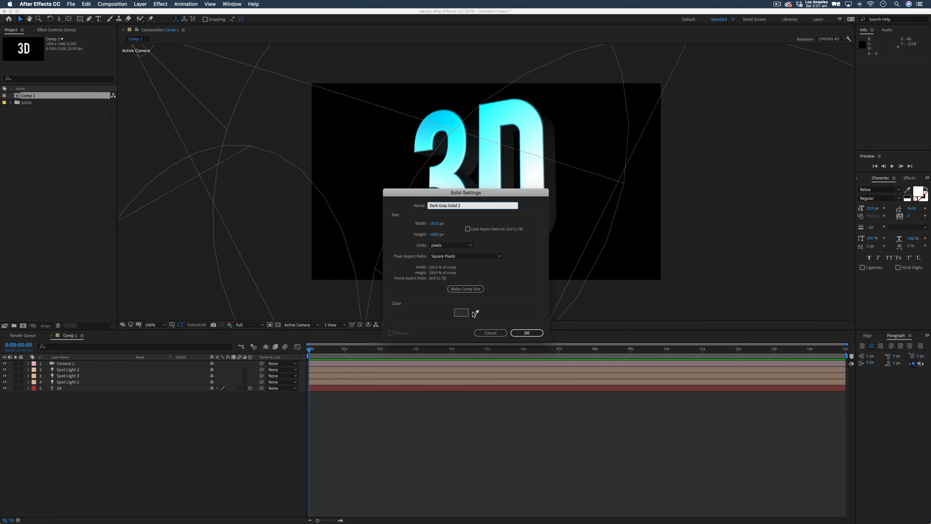
left_click(461, 312)
left_click_drag(157, 235, 146, 256)
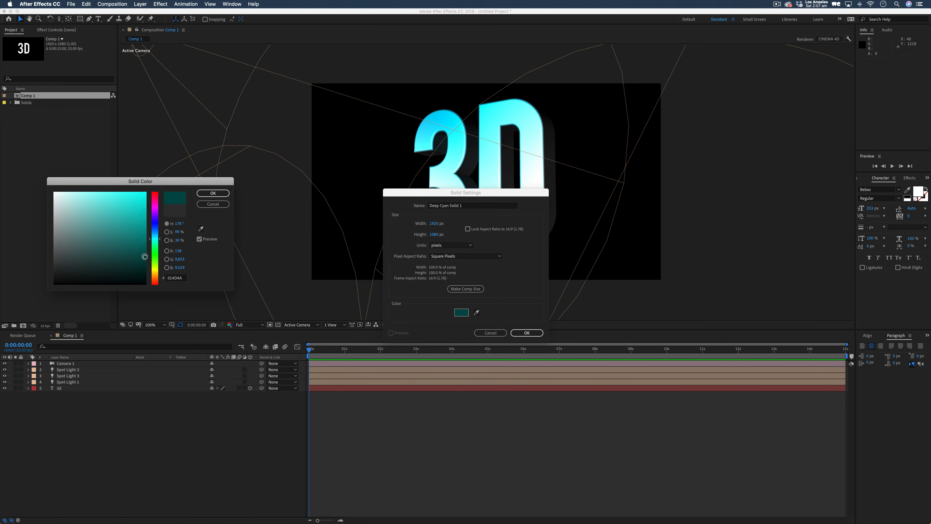
left_click(213, 193)
left_click(527, 333)
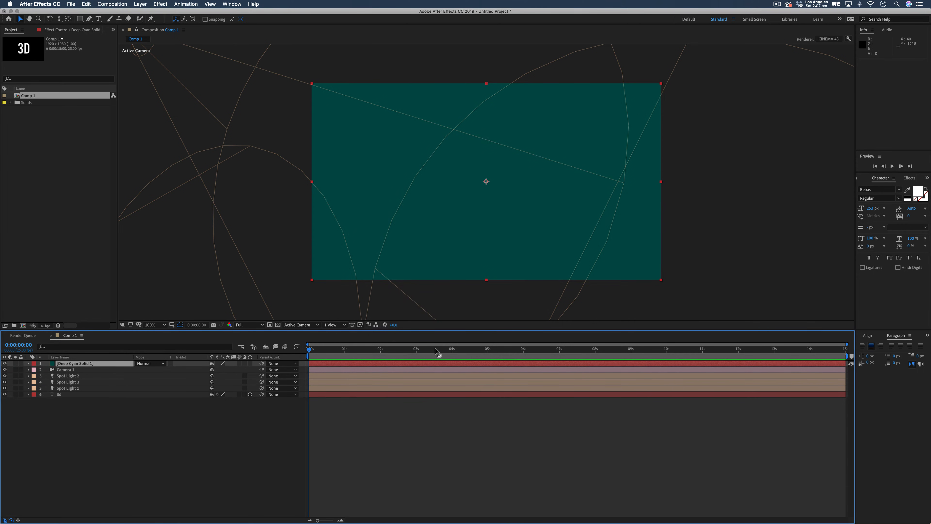
left_click_drag(65, 364, 73, 417)
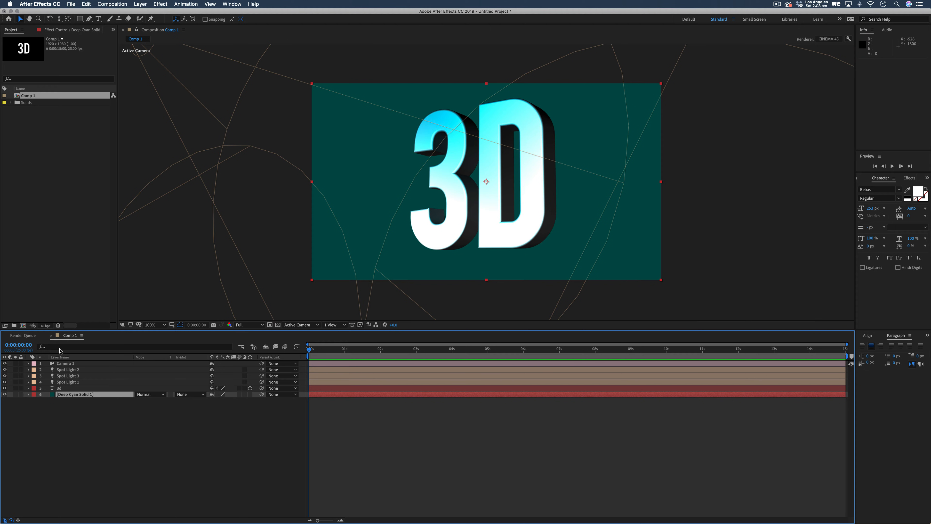
left_click(72, 370)
key("super+shift+a")
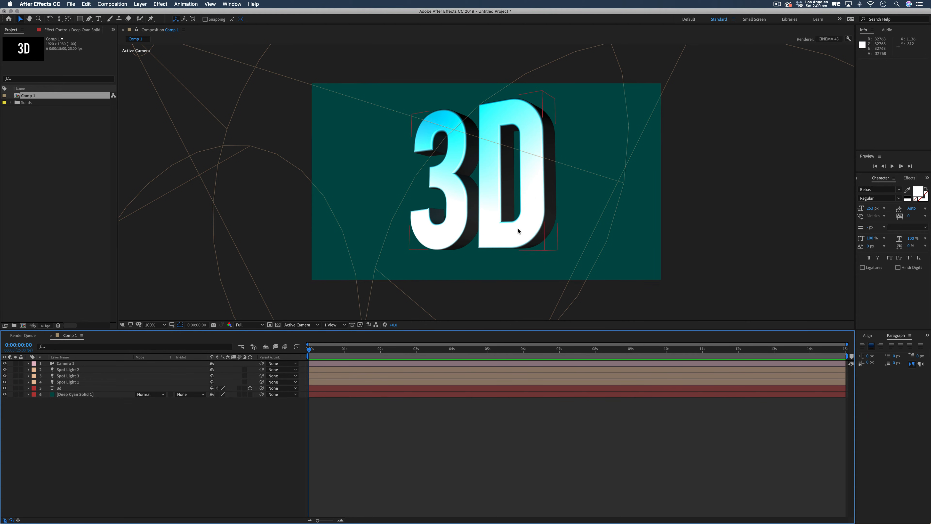
Lower Spot Light 2's Intensity to about -20% in its Light Options.
key("comma")
key("comma")
key("comma")
key("comma")
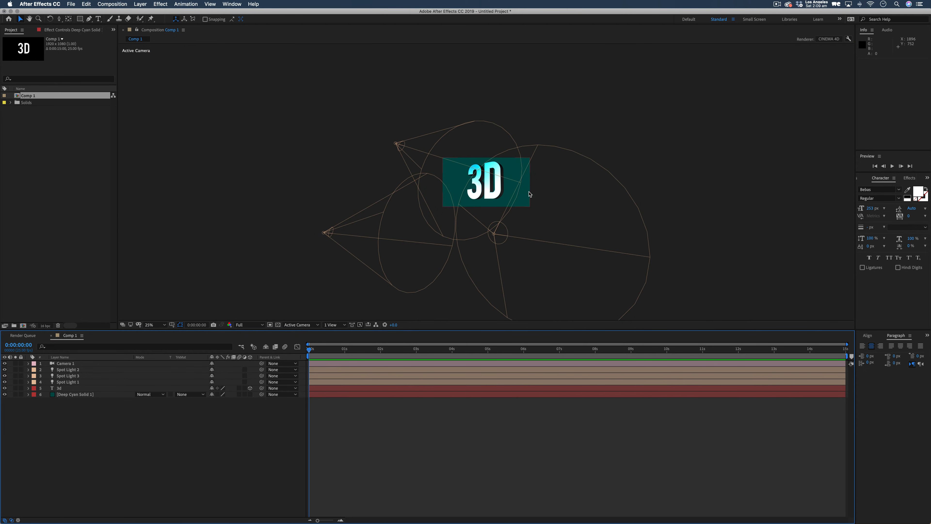
left_click(494, 237)
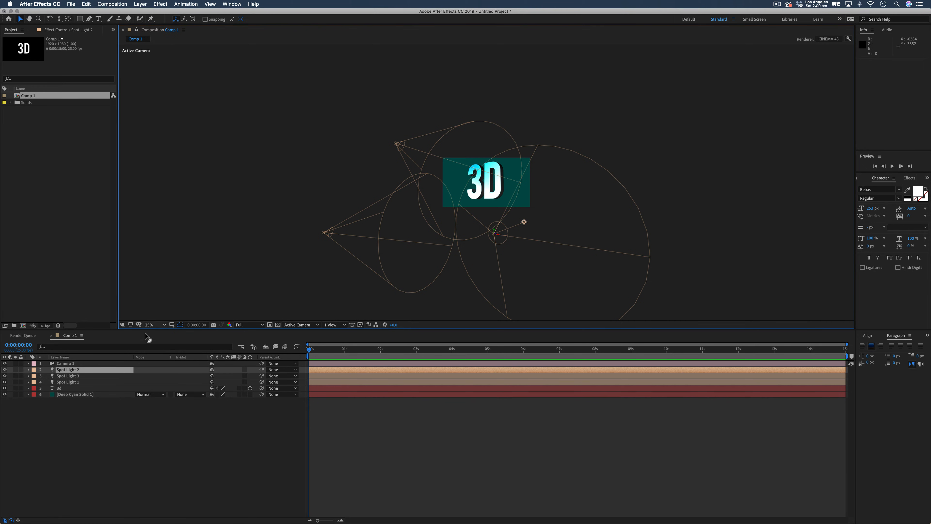
key("a")
key("a")
key("period")
key("period")
key("period")
key("period")
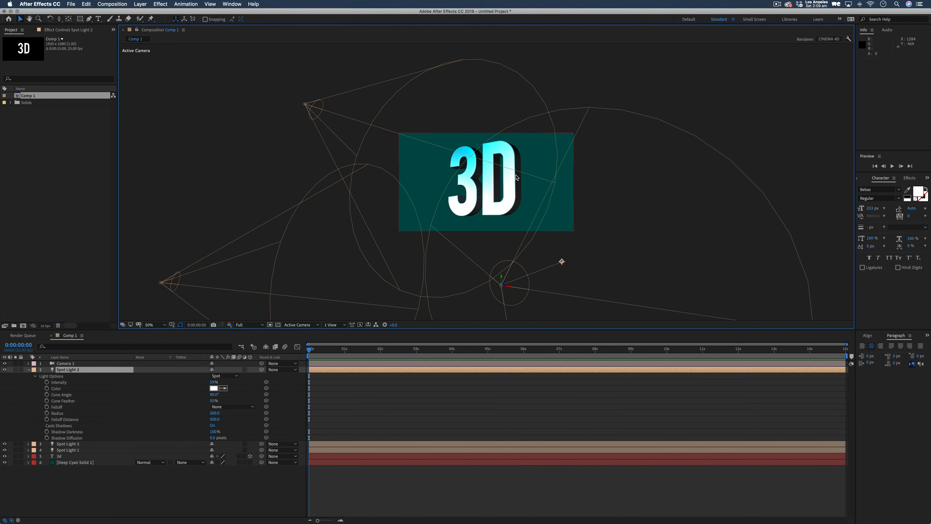
left_click_drag(212, 382, 186, 385)
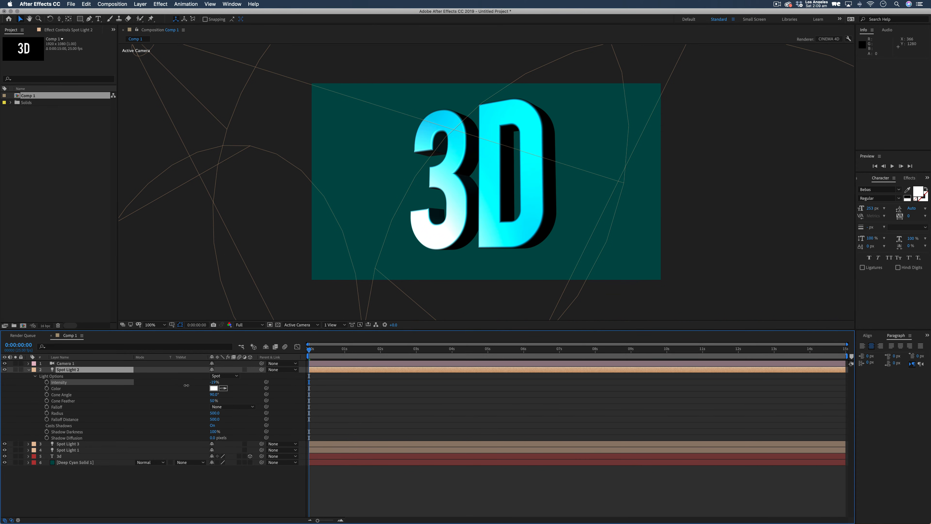
Aim Spot Light 2 at the 3D text from below and to the right of the letters, and raise its Intensity.
key("comma")
key("comma")
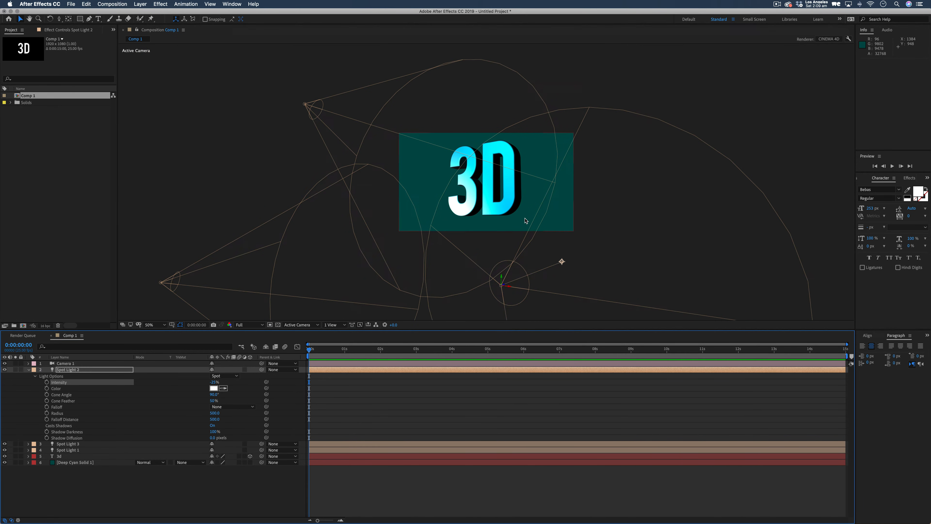
left_click_drag(499, 287, 505, 191)
key("w")
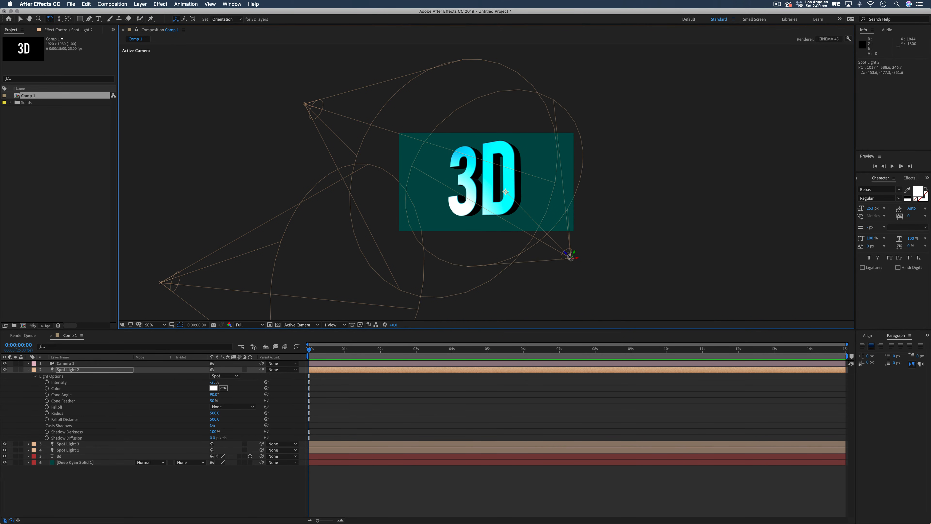
left_click_drag(575, 253, 589, 254)
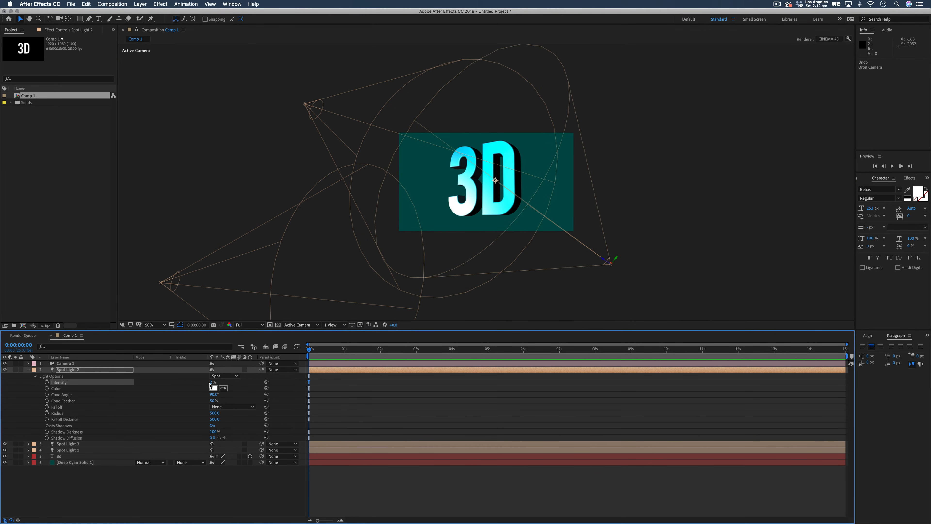
left_click_drag(210, 384, 237, 379)
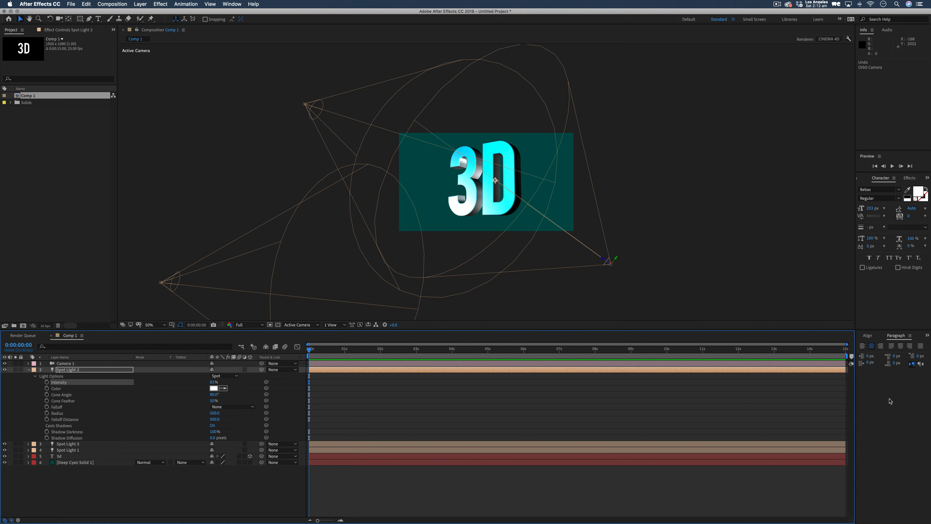
key("slash")
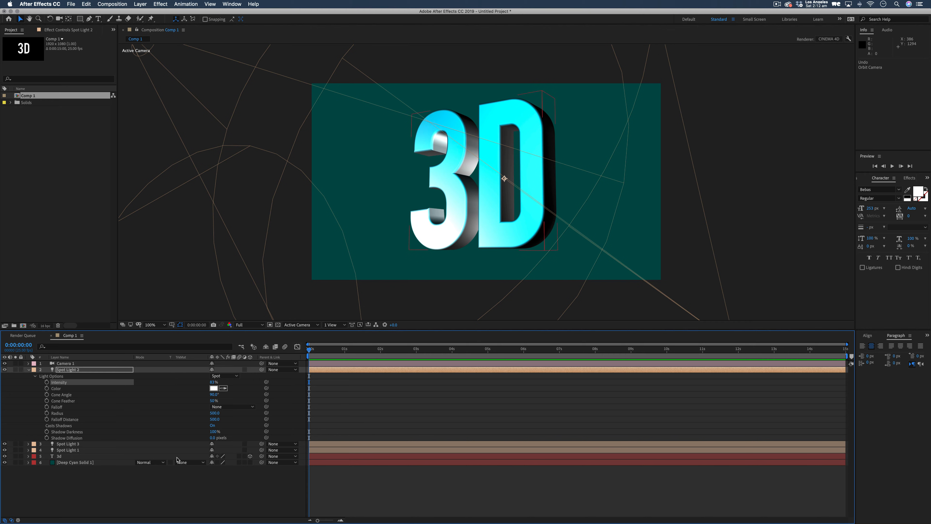
Add an adjustment layer above all other layers and apply the Curves effect to it.
right_click(119, 485)
mouse_move(161, 445)
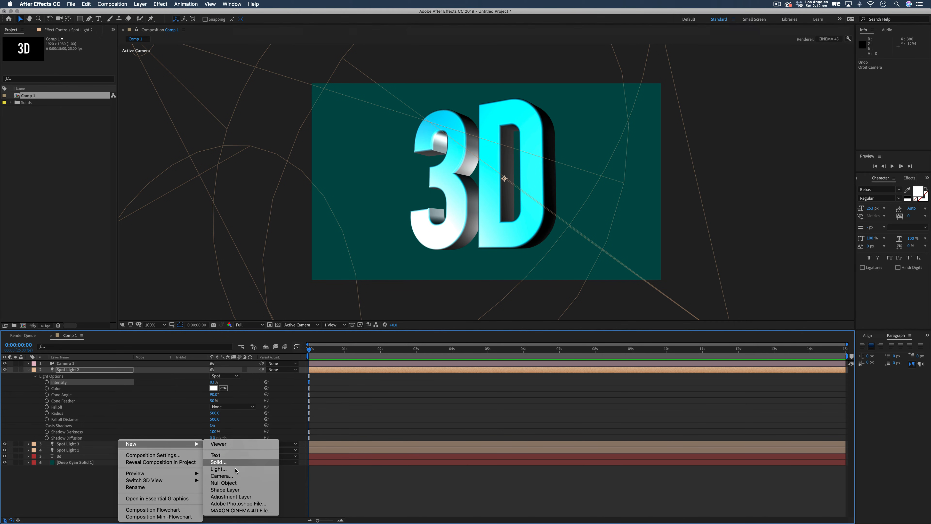
left_click(247, 497)
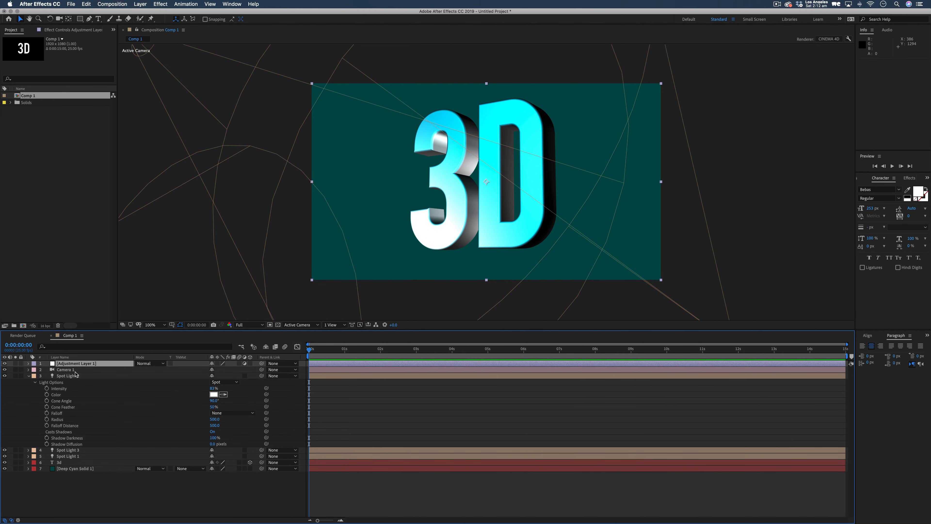
left_click(903, 179)
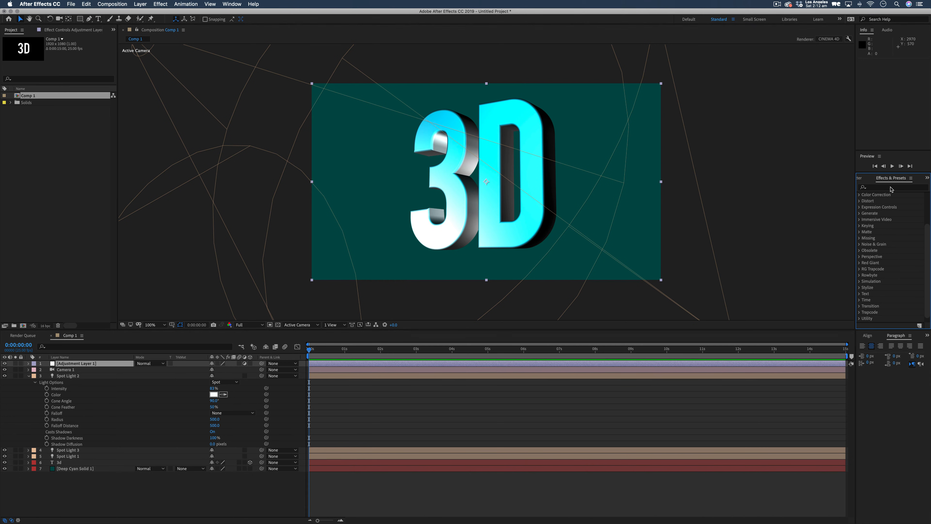
left_click(891, 187)
type("cu")
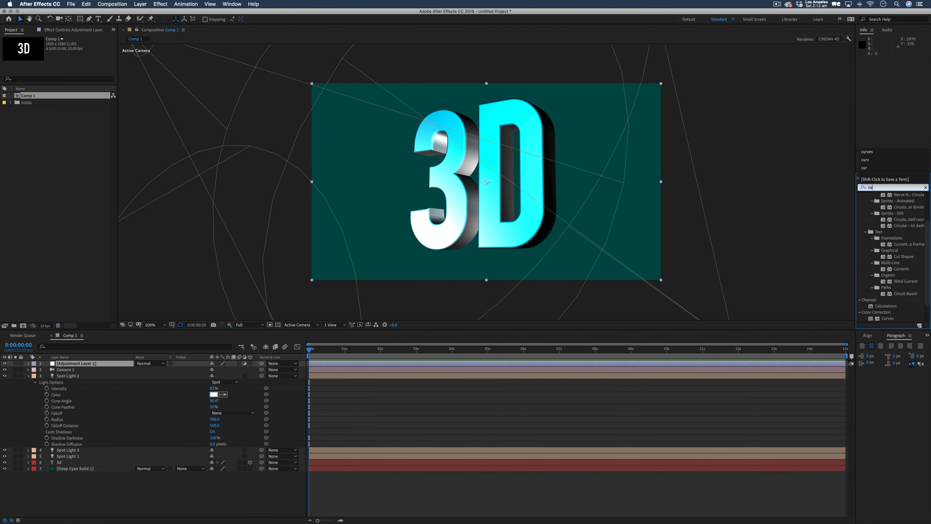
type("rv")
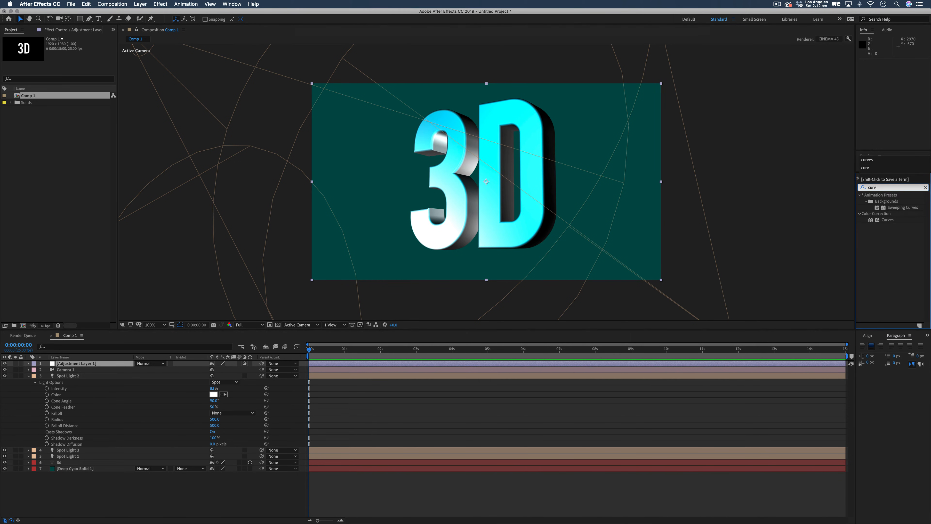
double_click(897, 221)
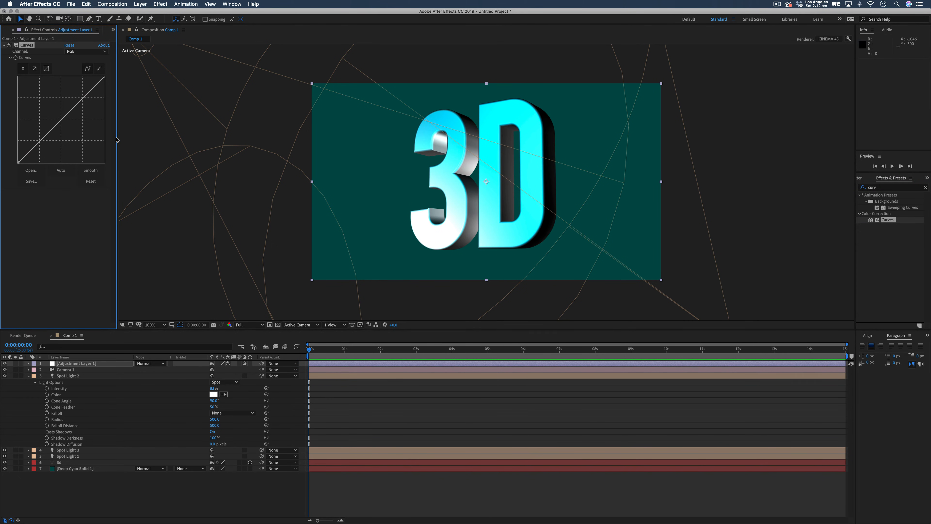
Shape the RGB curve into a gentle S, with highlights slightly raised and shadows lowered, to increase contrast.
key("super+z")
left_click_drag(80, 101, 76, 98)
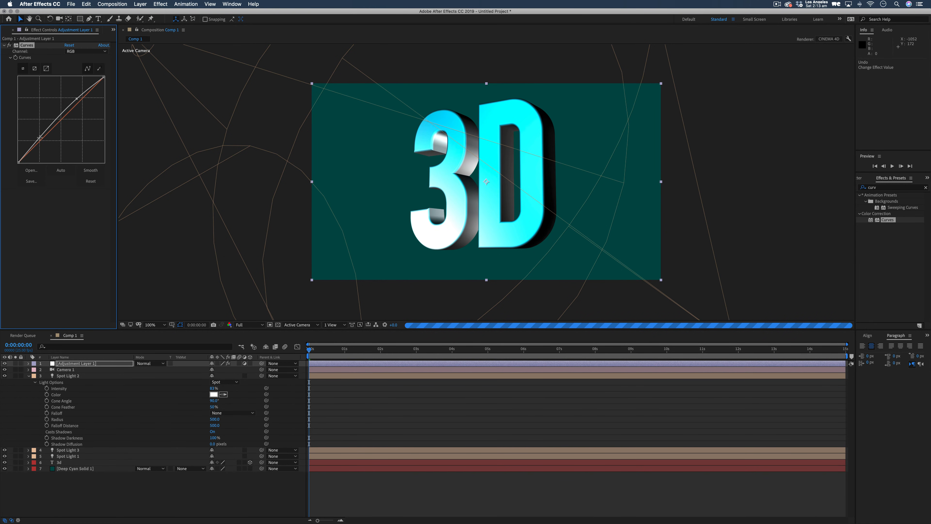
left_click_drag(39, 138, 43, 144)
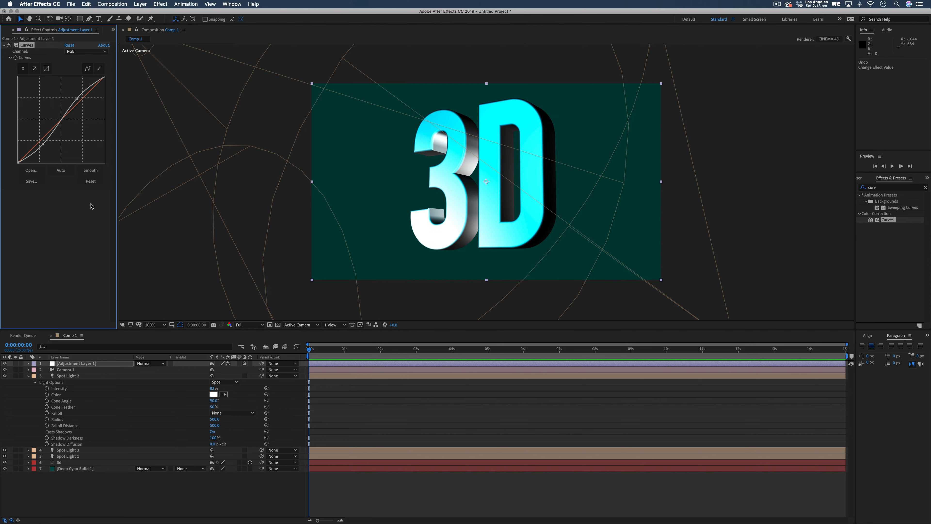
Tint the image with the Blue channel curve, raising its black point and lowering its white point.
left_click(81, 52)
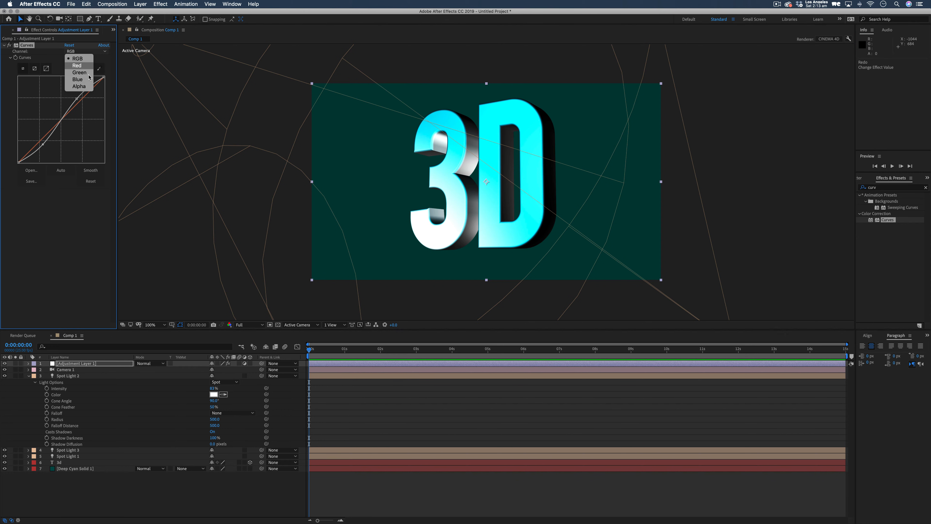
left_click(82, 80)
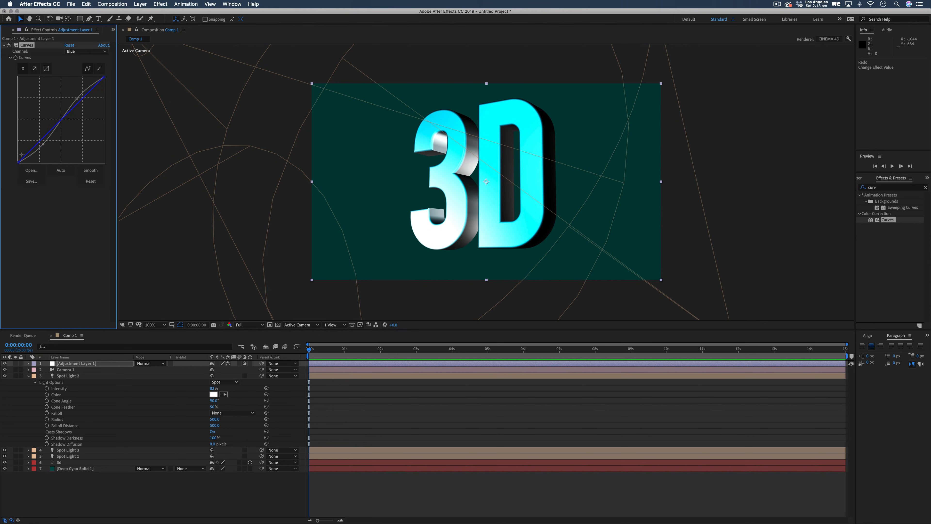
left_click_drag(19, 162, 18, 151)
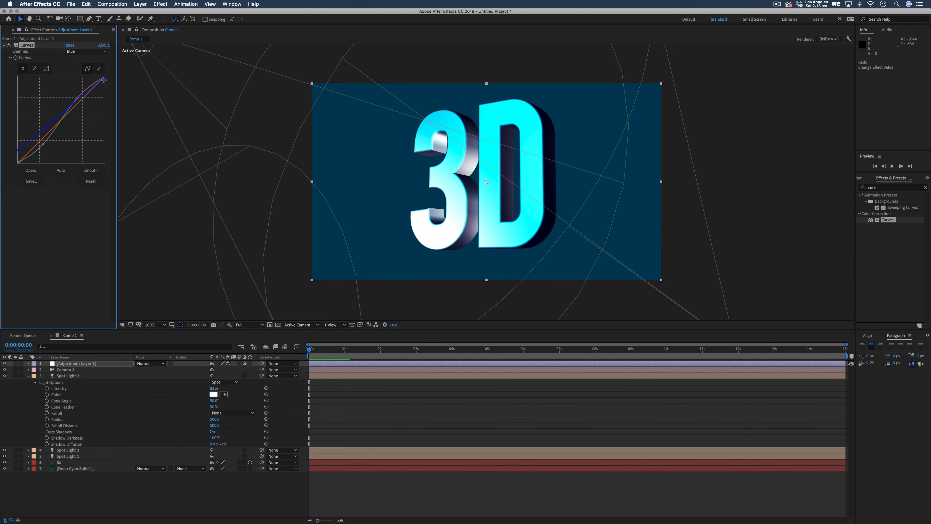
left_click_drag(104, 80, 104, 87)
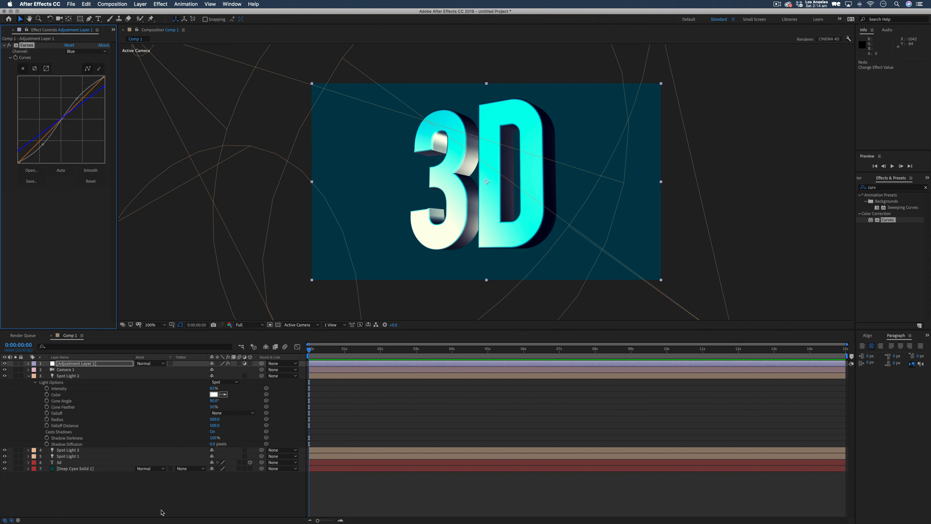
Add a Position keyframe to Camera 1 and shift it along the timeline to the 1-second mark.
left_click(69, 370)
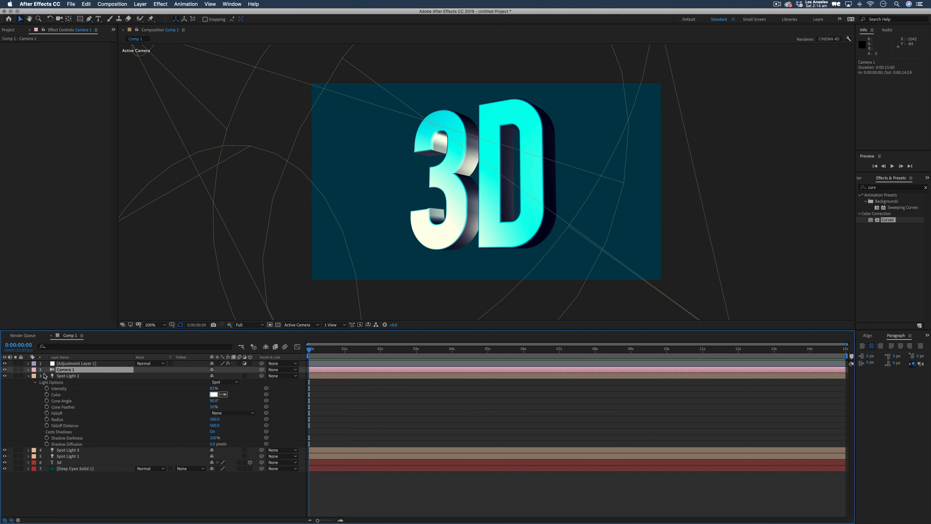
left_click(29, 376)
left_click(28, 370)
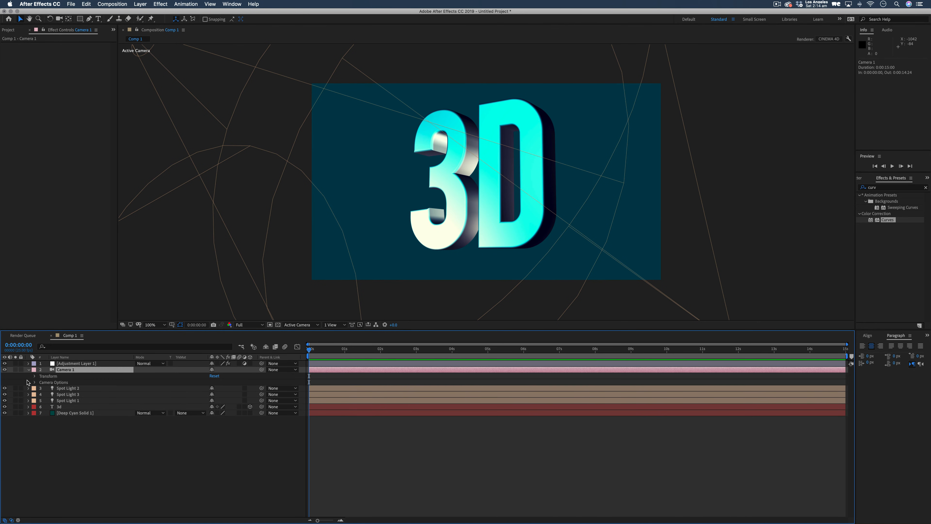
left_click(35, 376)
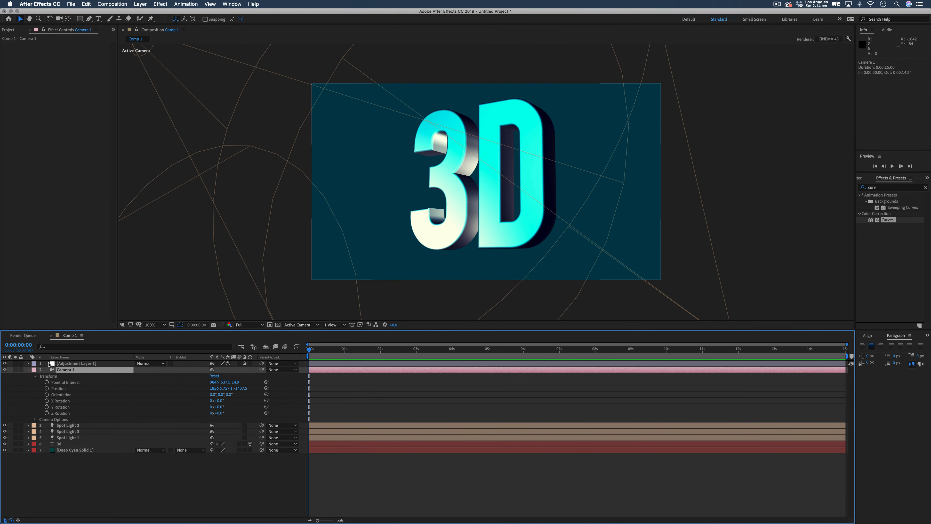
left_click(47, 389)
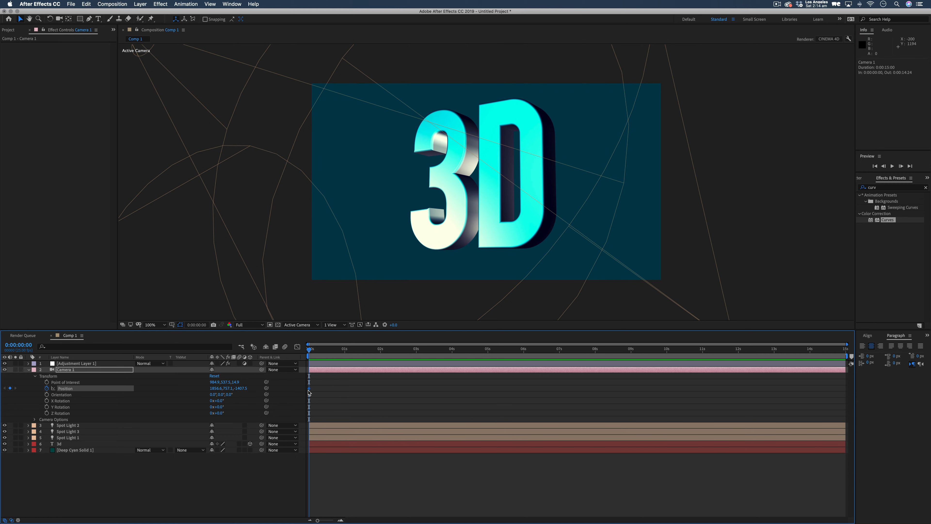
left_click_drag(309, 388, 345, 389)
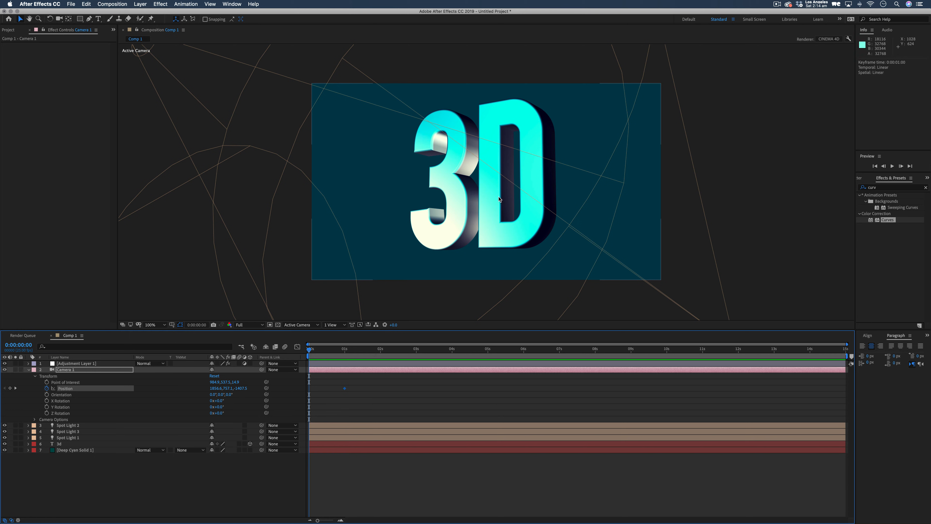
Orbit the camera at frame 0 to show the letters' left sides, and apply Easy Ease to the Position keyframes.
left_click_drag(480, 190, 303, 396)
key("c")
key("c")
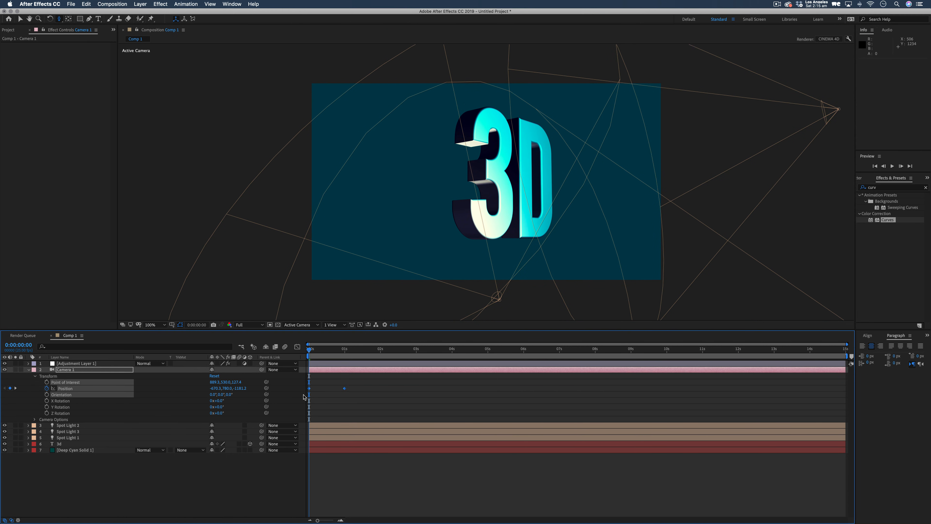
key("F9")
key("space")
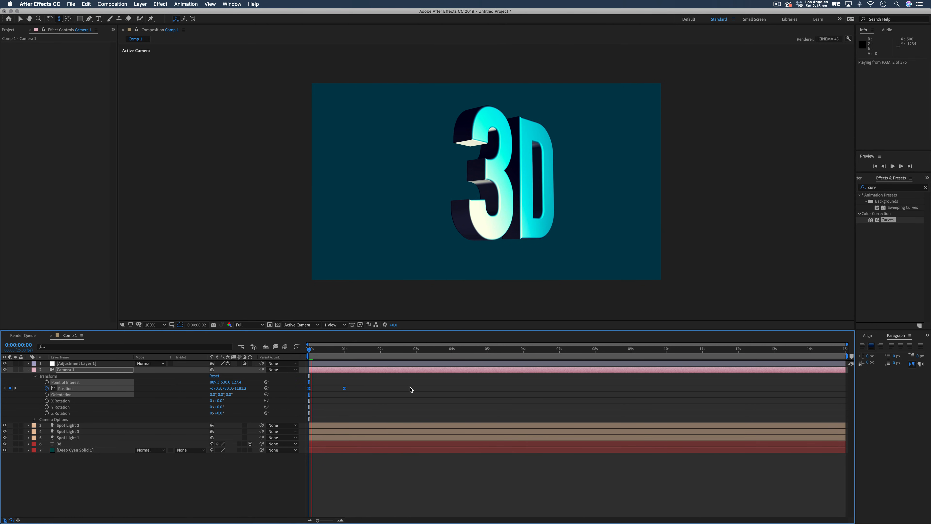
key("space")
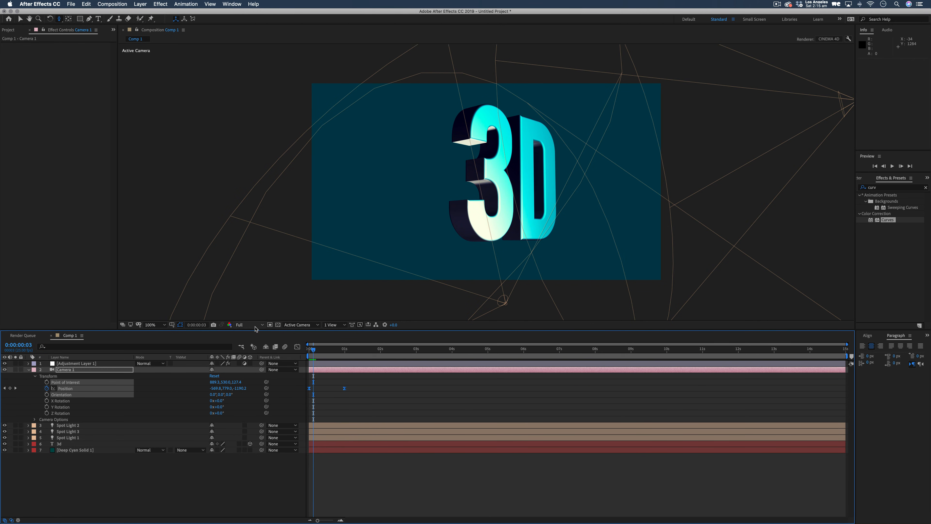
Set the preview resolution to Third and play the camera move within a work area trimmed to the first 2 seconds.
left_click(252, 326)
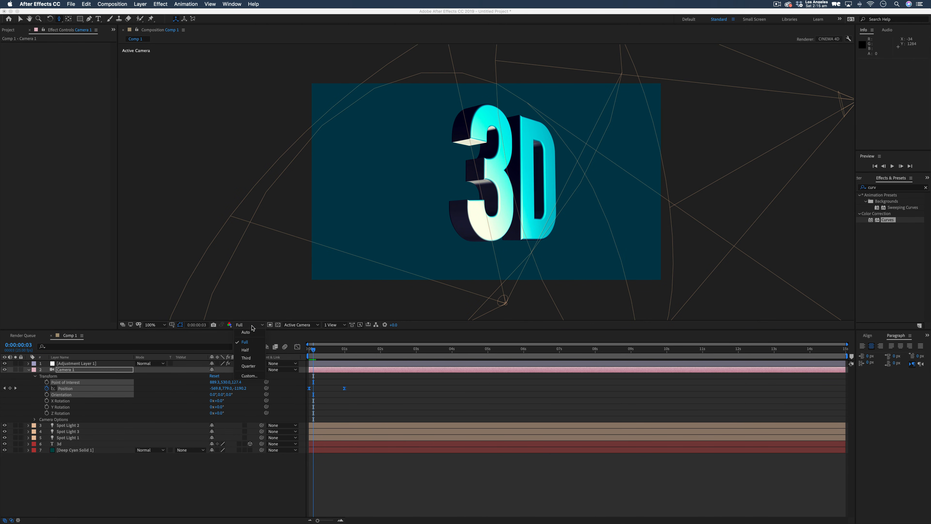
left_click(252, 358)
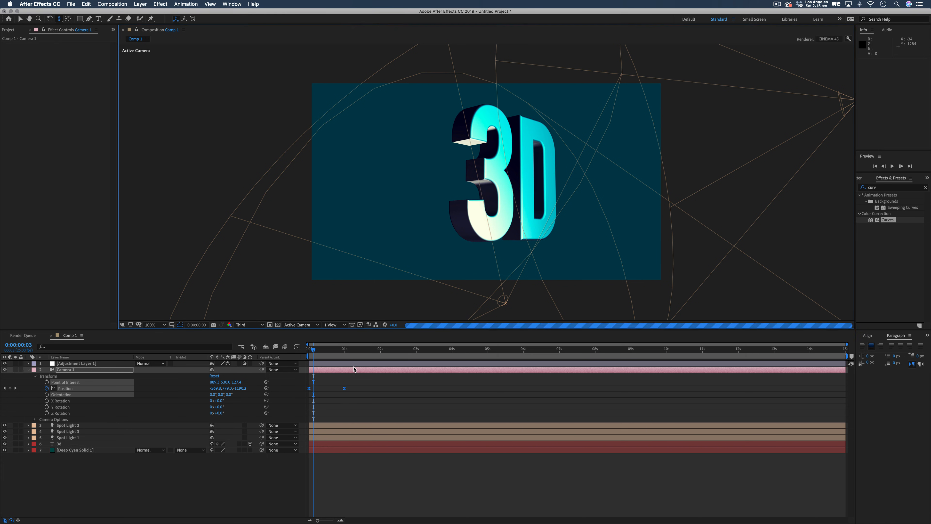
key("space")
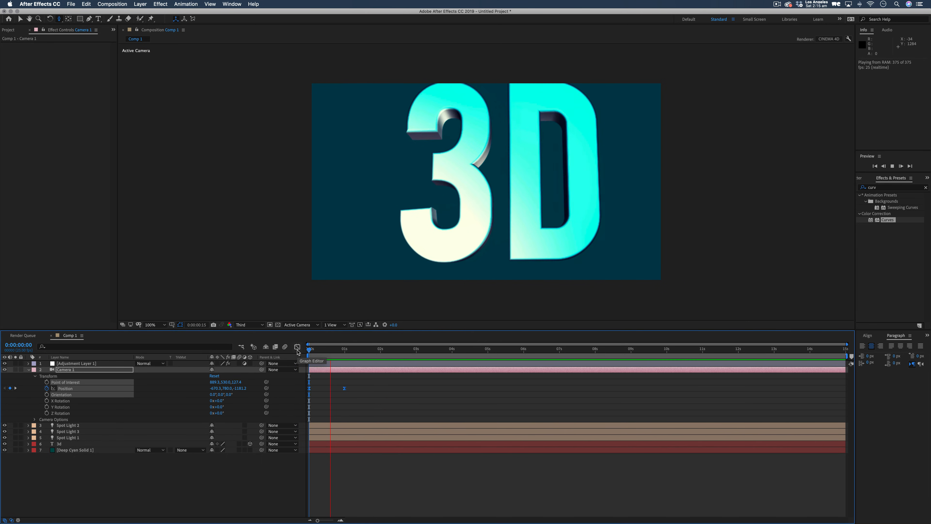
key("space")
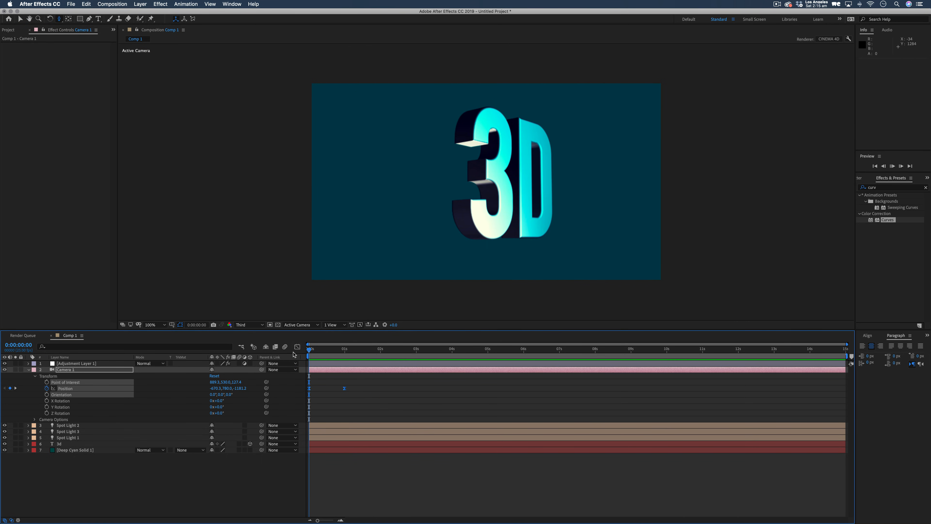
key("space")
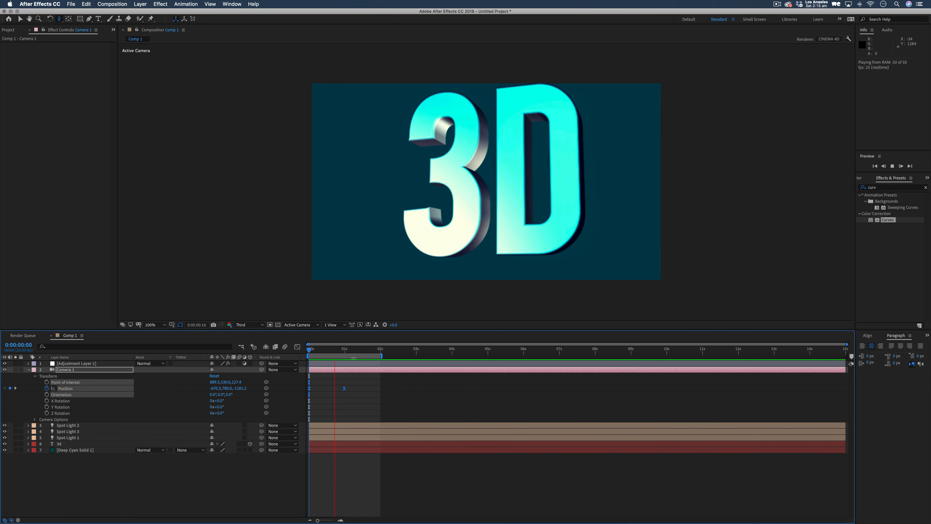
left_click_drag(339, 350, 297, 357)
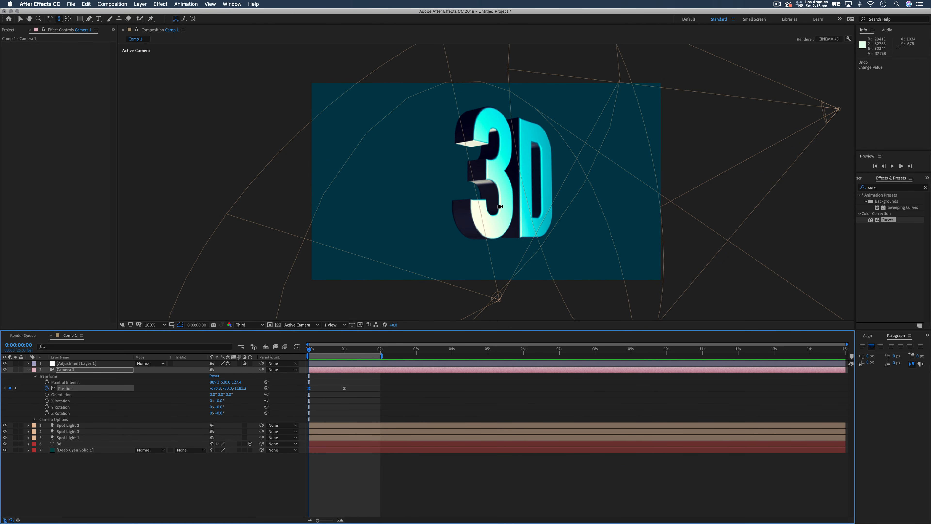
Track the camera at frame 0 to place the 3D letters near the frame's center, and preview the animation.
left_click_drag(494, 188, 480, 211)
left_click(312, 349)
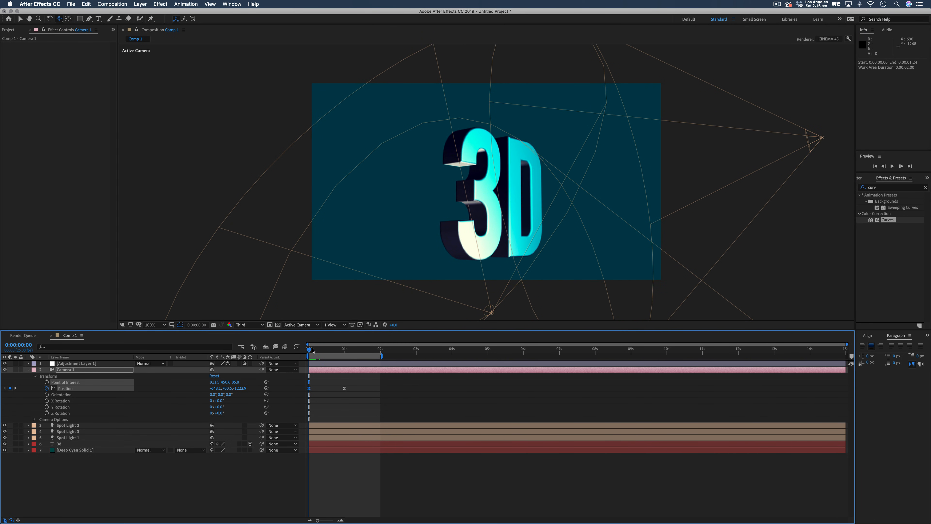
key("space")
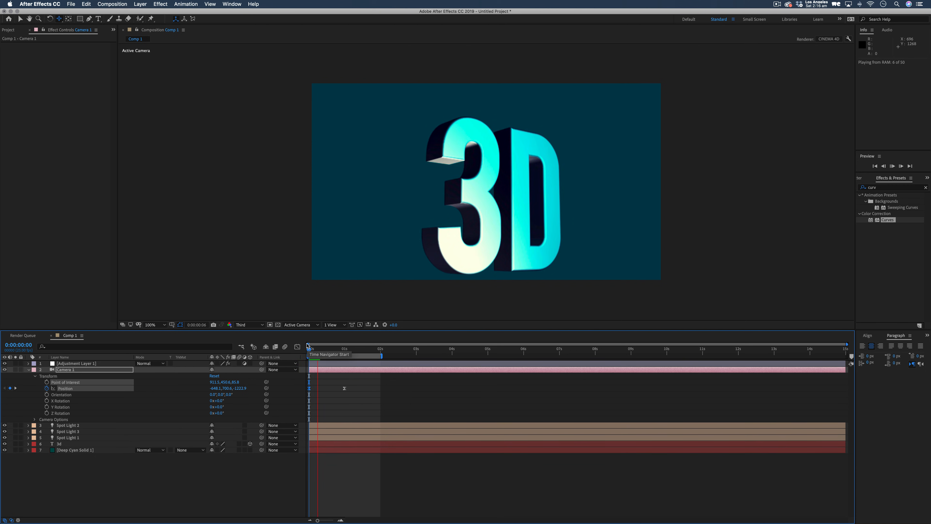
key("space")
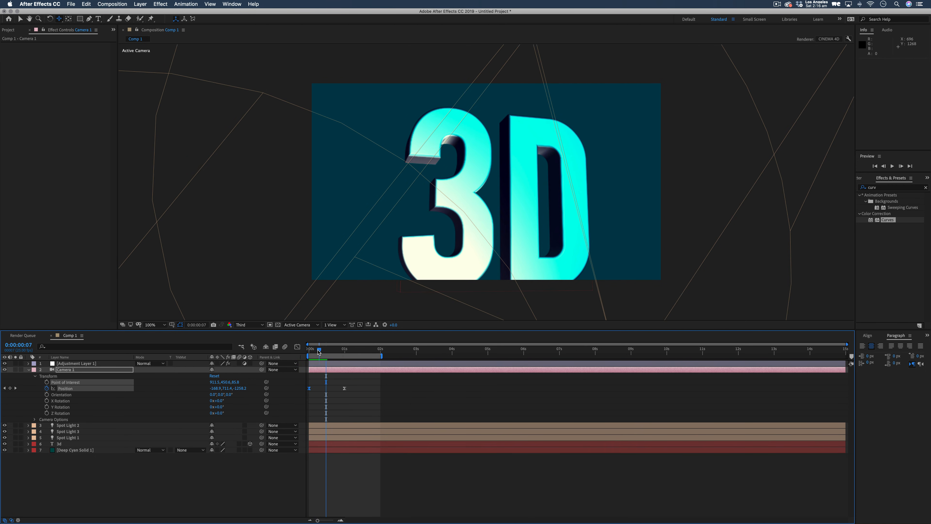
left_click_drag(486, 226, 486, 220)
key("space")
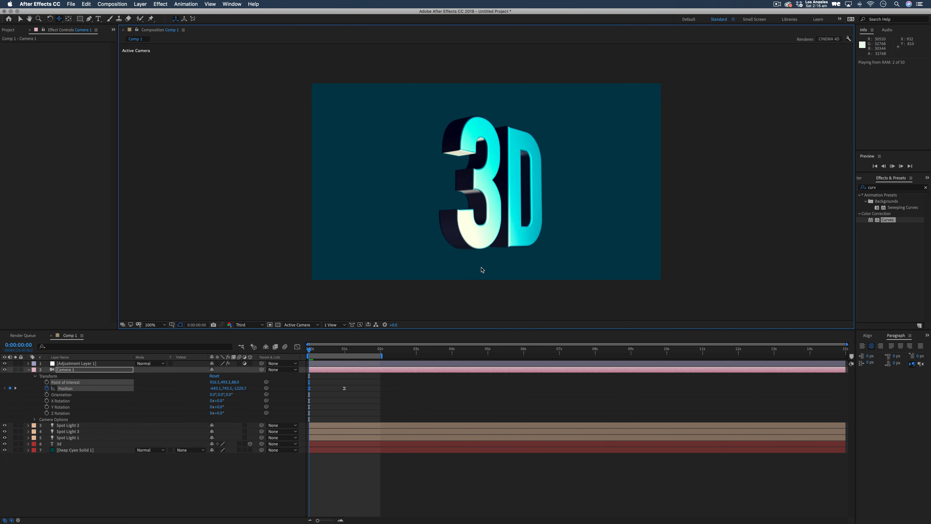